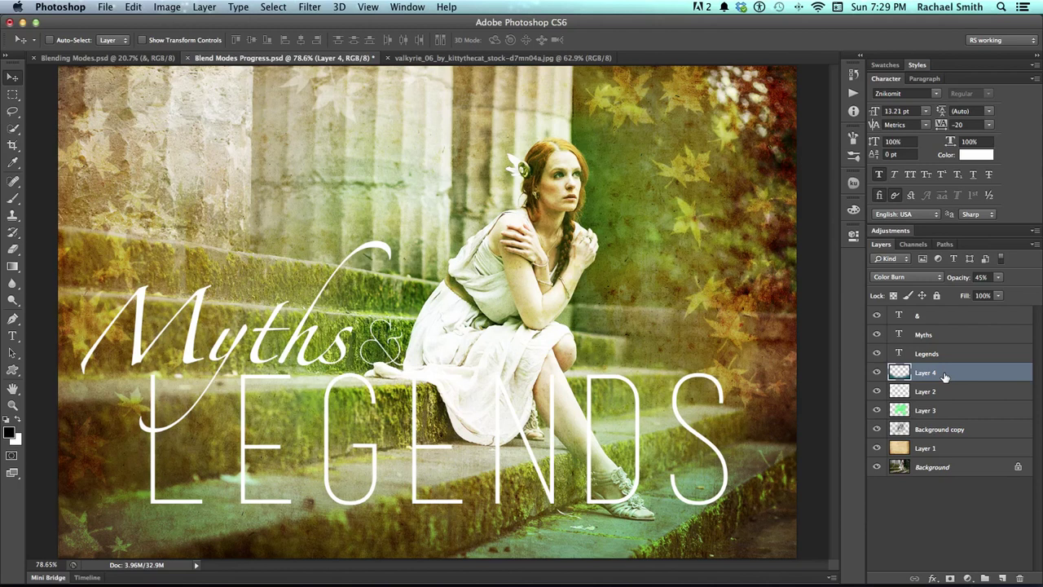
left_click(937, 316)
left_click(925, 335)
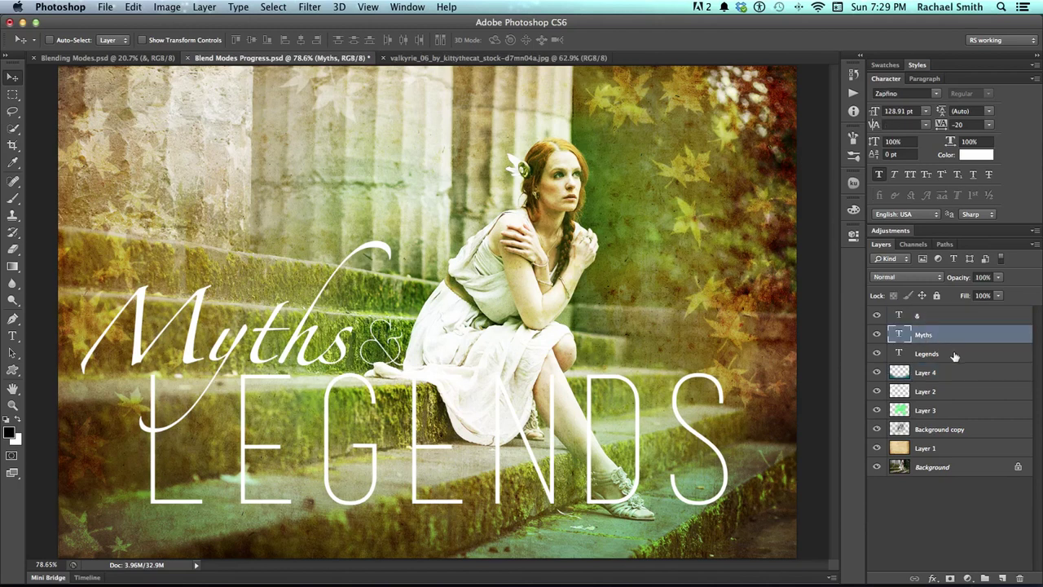
left_click(955, 356)
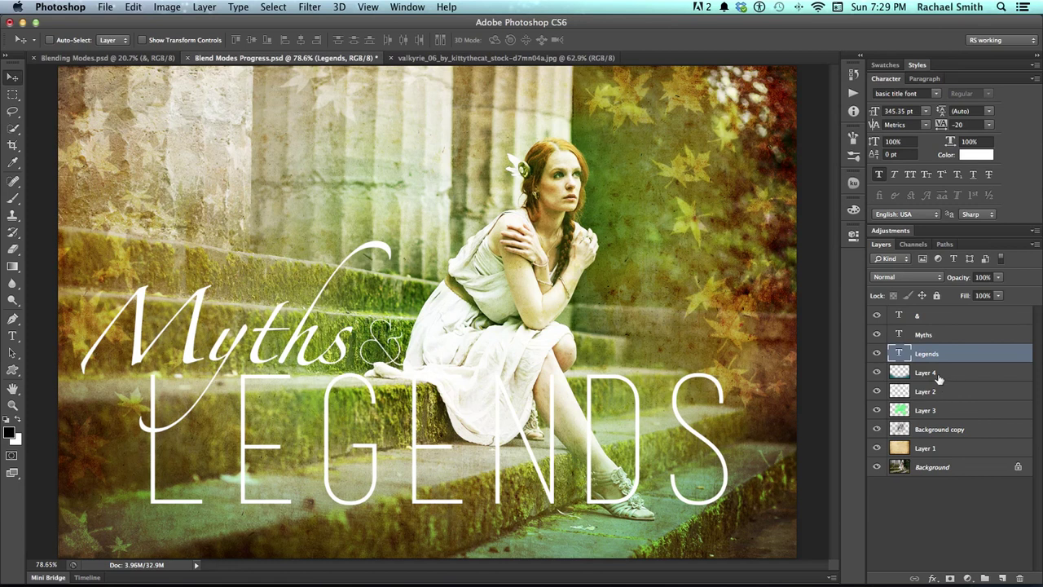
Group the layers from Layer 4 down through Layer 1 and toggle the group's visibility to check it
left_click(938, 377)
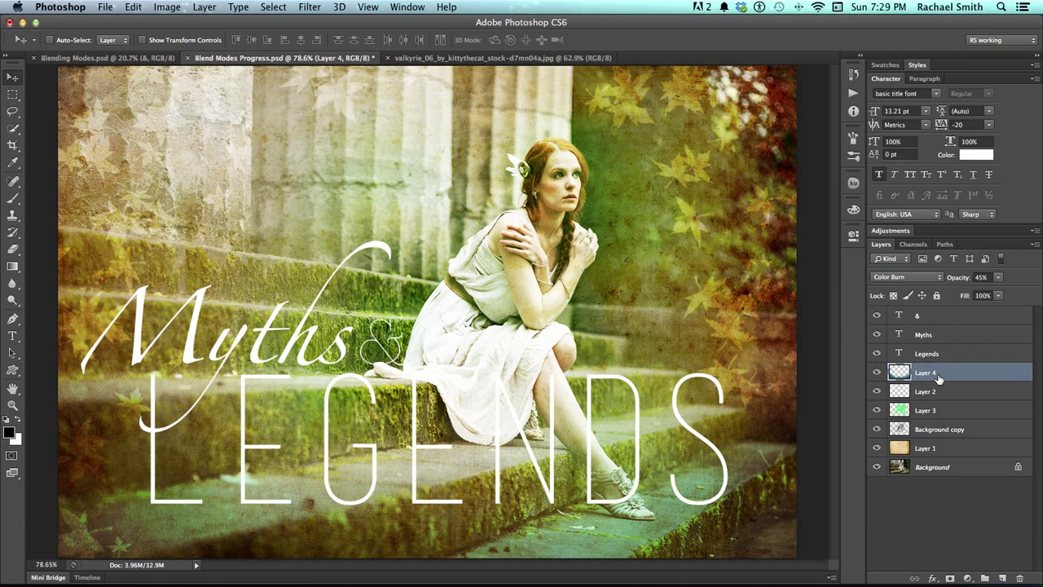
left_click(942, 447, "shift")
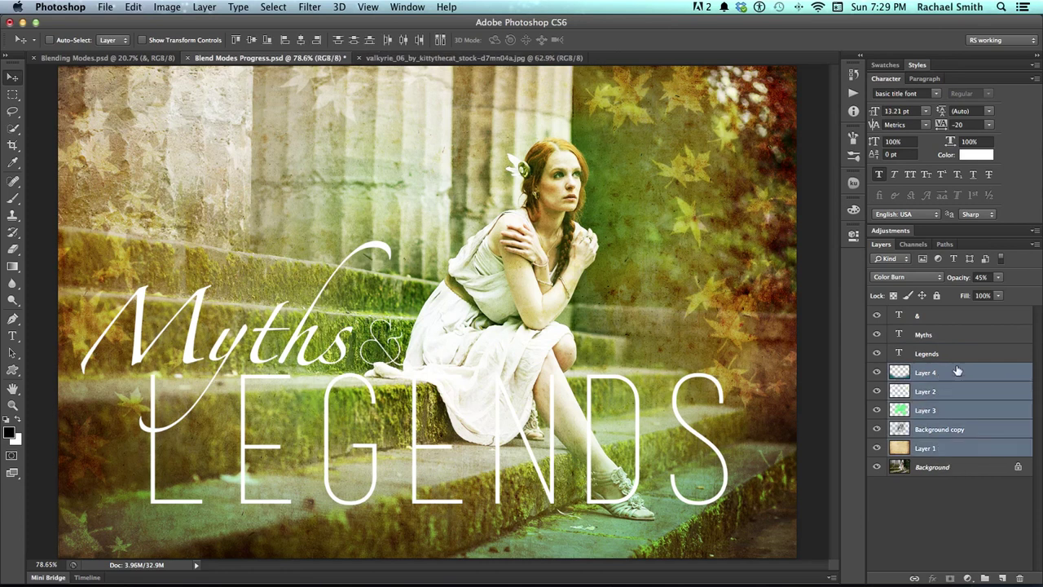
left_click(966, 373)
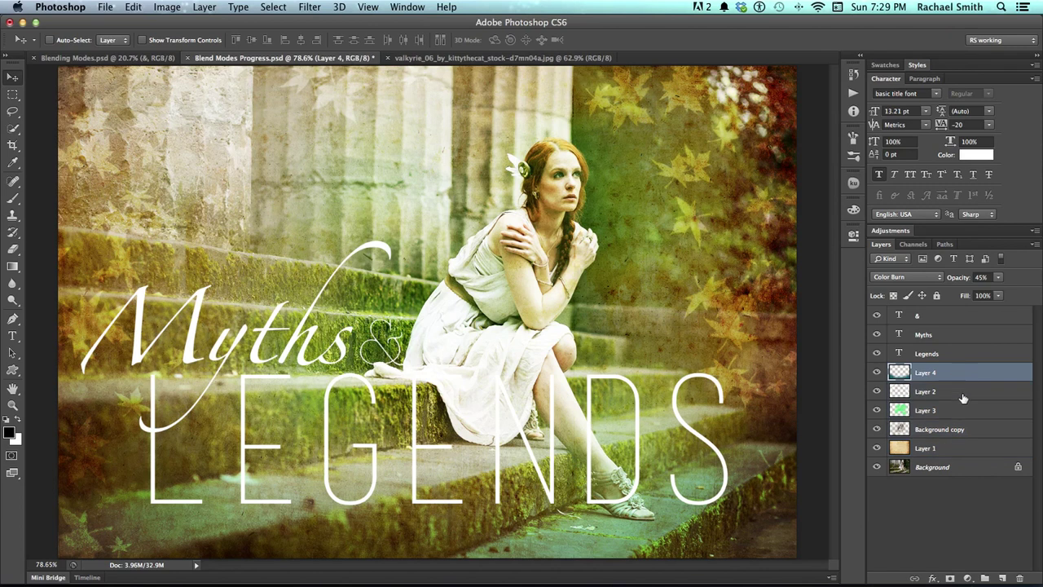
left_click(953, 450, "shift")
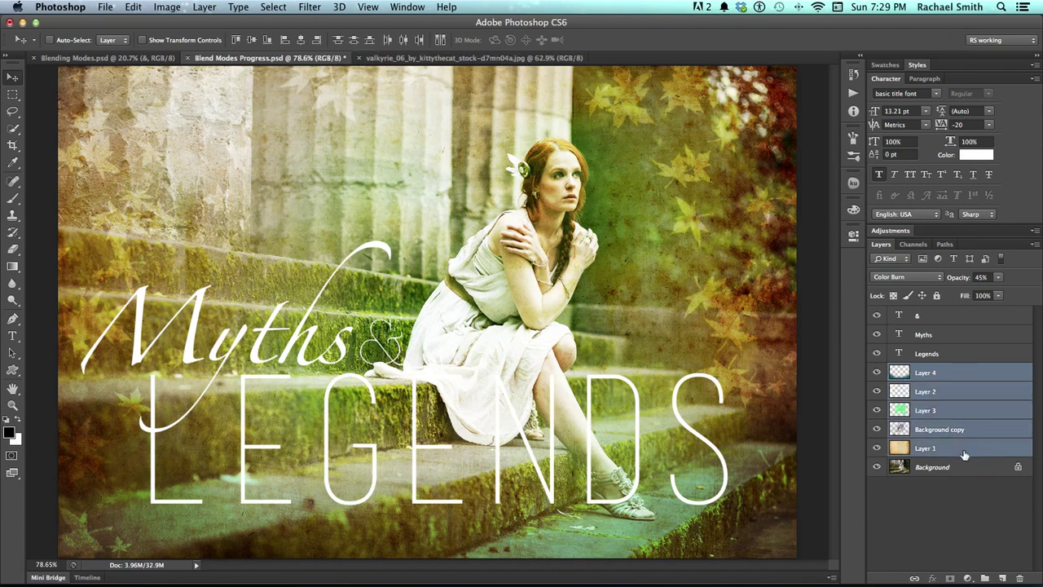
left_click_drag(965, 452, 986, 579)
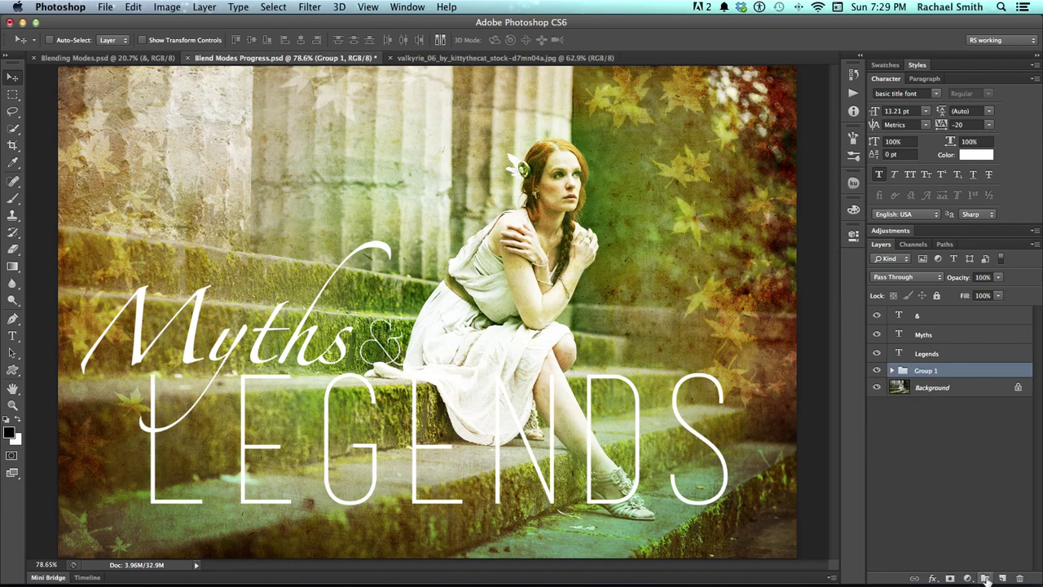
left_click(875, 371)
left_click(875, 371)
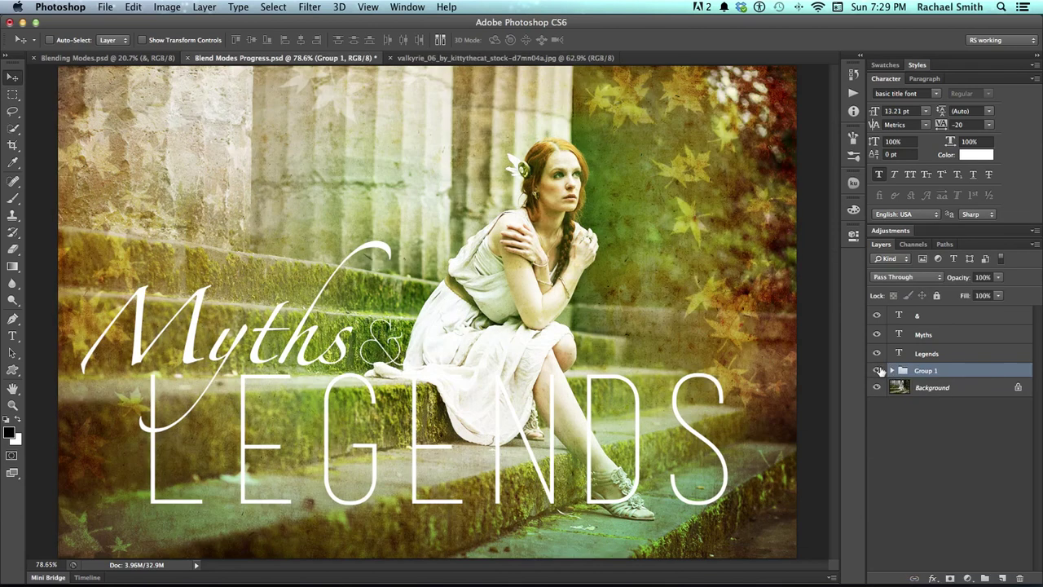
Rename the new layer group as Effects
double_click(926, 371)
type("Effects")
key("Return")
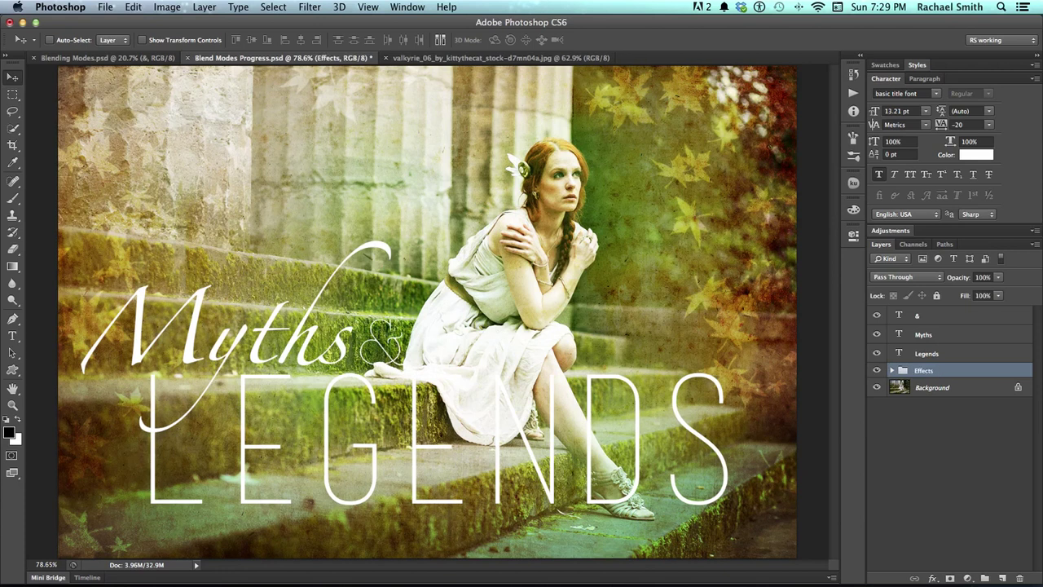
Add a Bevel & Emboss effect to the Legends text layer with a depth of 63% and a size of 5 px
left_click(955, 355)
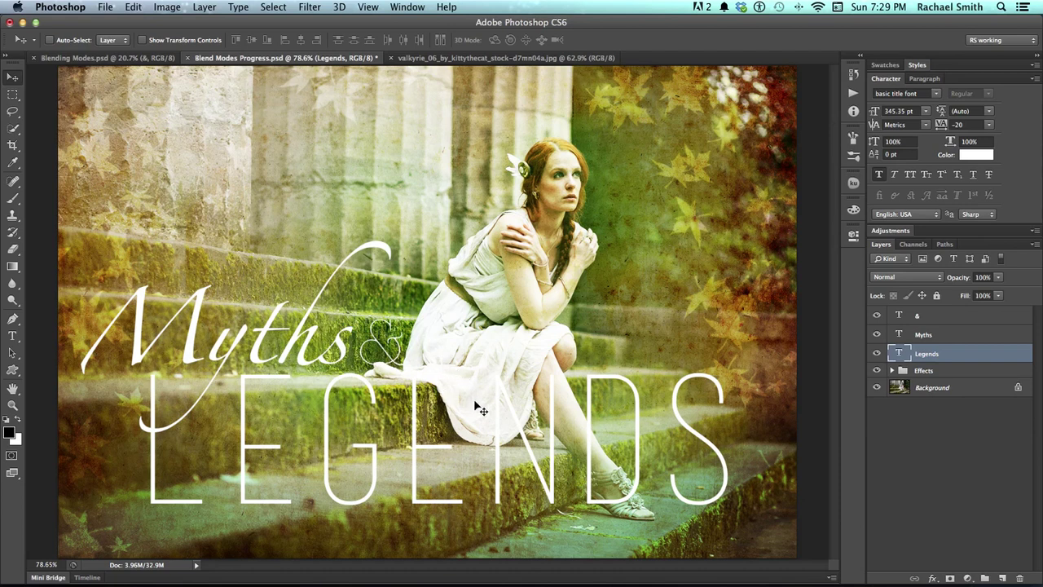
left_click(877, 352)
left_click(877, 353)
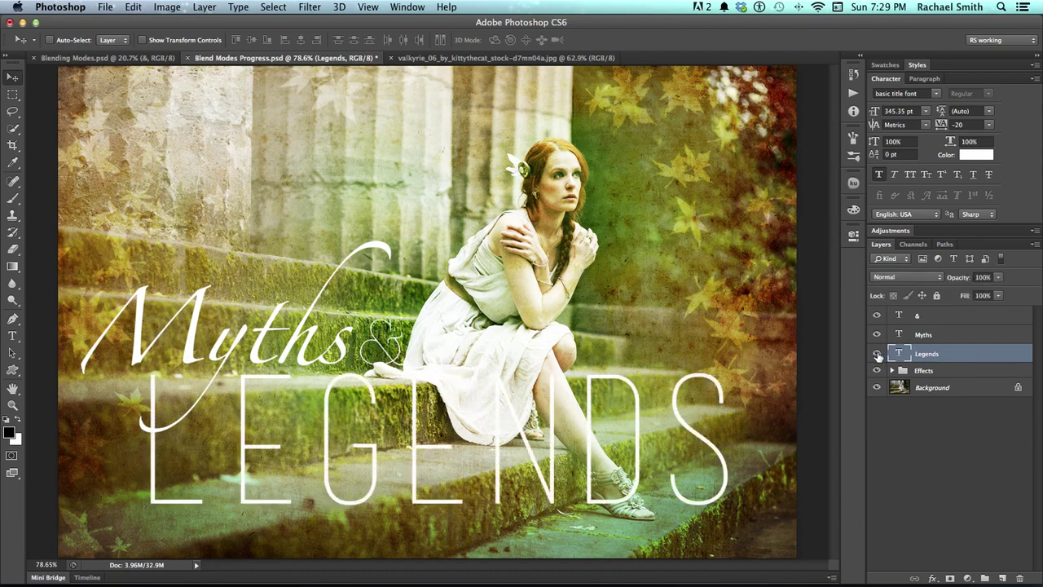
double_click(980, 356)
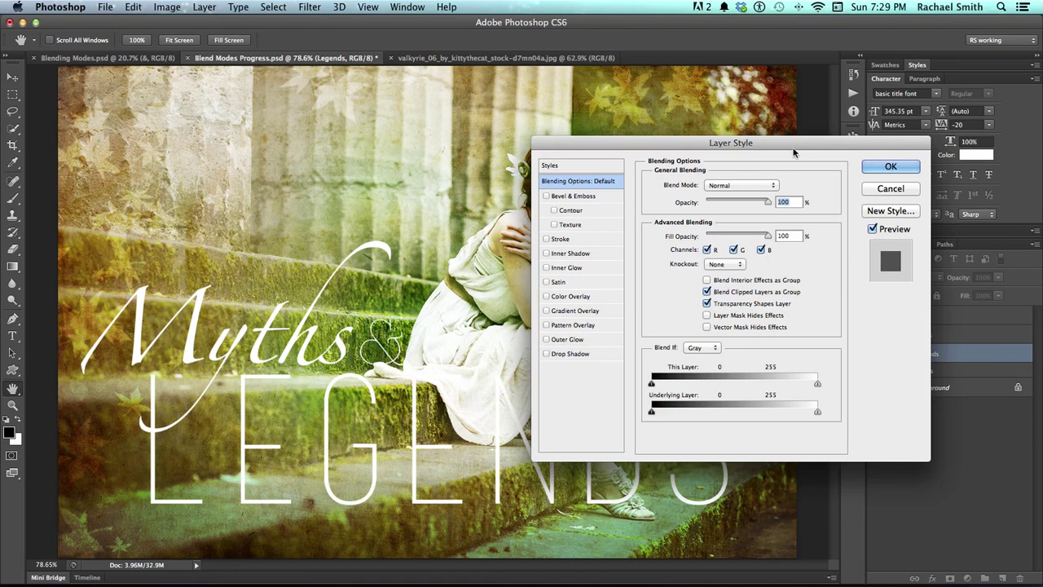
left_click_drag(823, 144, 723, 165)
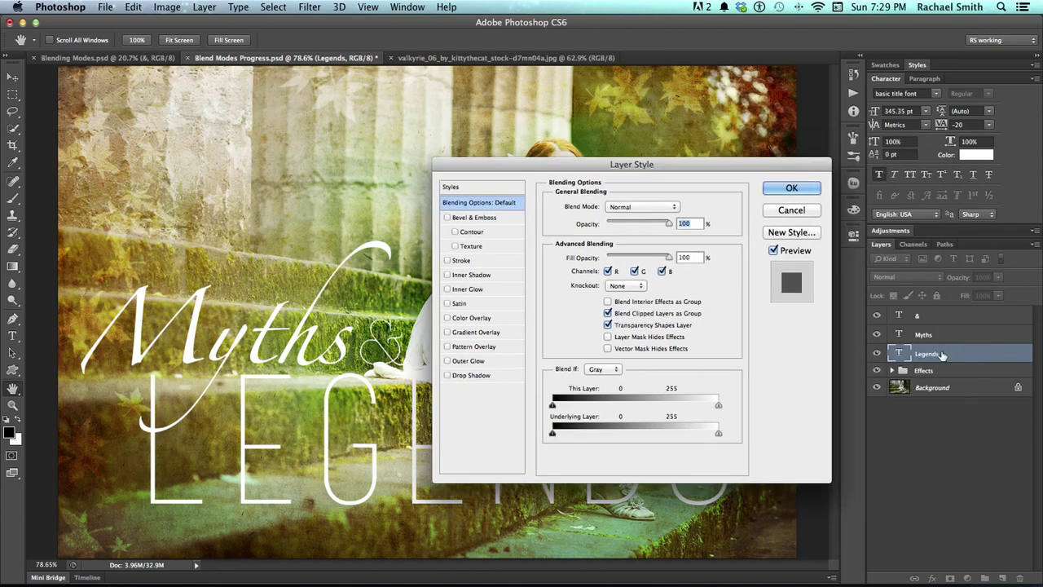
left_click_drag(693, 162, 891, 198)
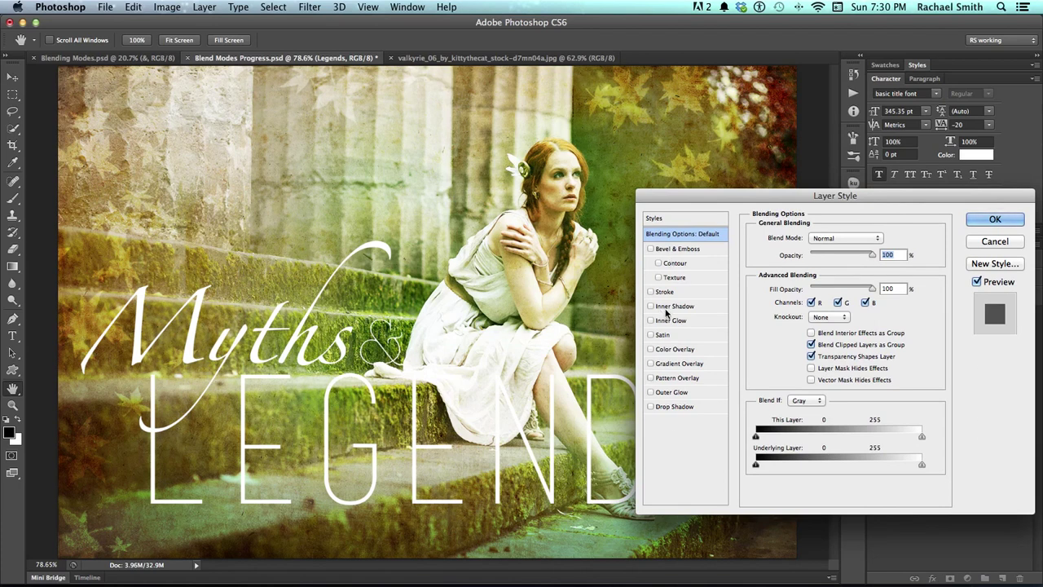
left_click_drag(710, 196, 747, 201)
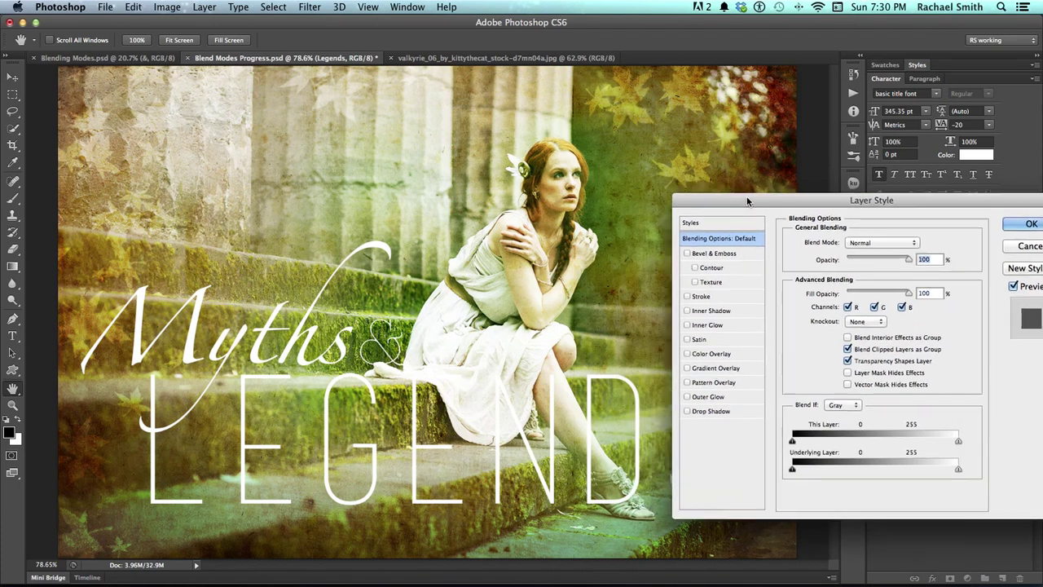
left_click(712, 253)
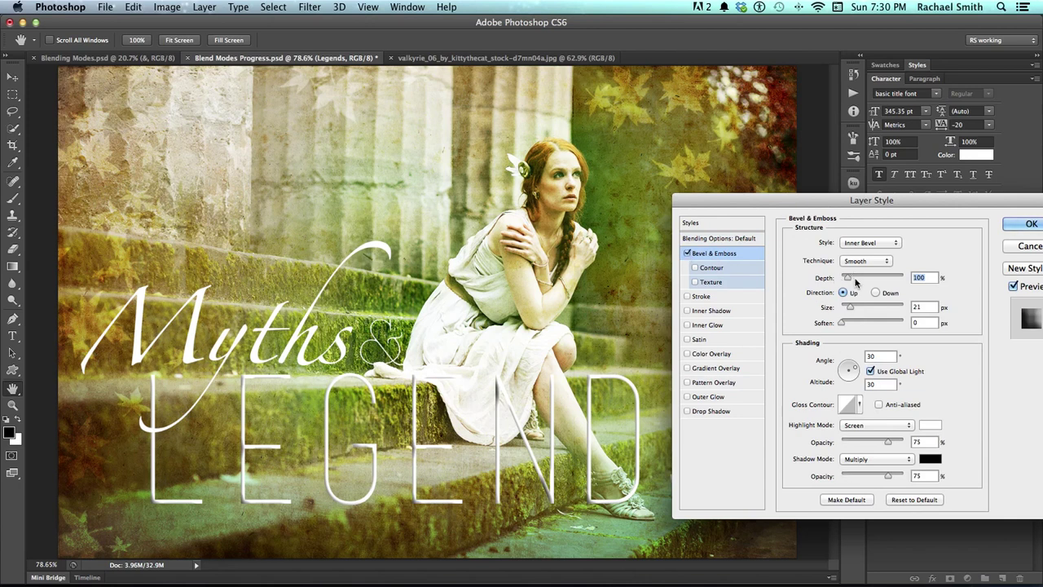
left_click_drag(847, 279, 845, 309)
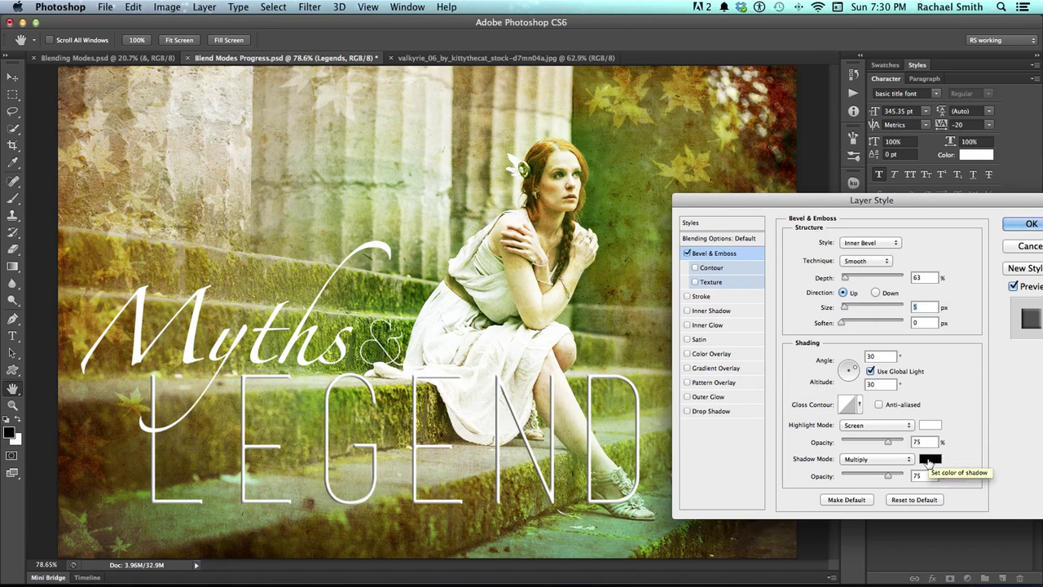
Set the bevel's shadow colour to dark green #183305, sampled from the photo and darkened, and its shadow opacity to 86%
left_click_drag(887, 477, 910, 479)
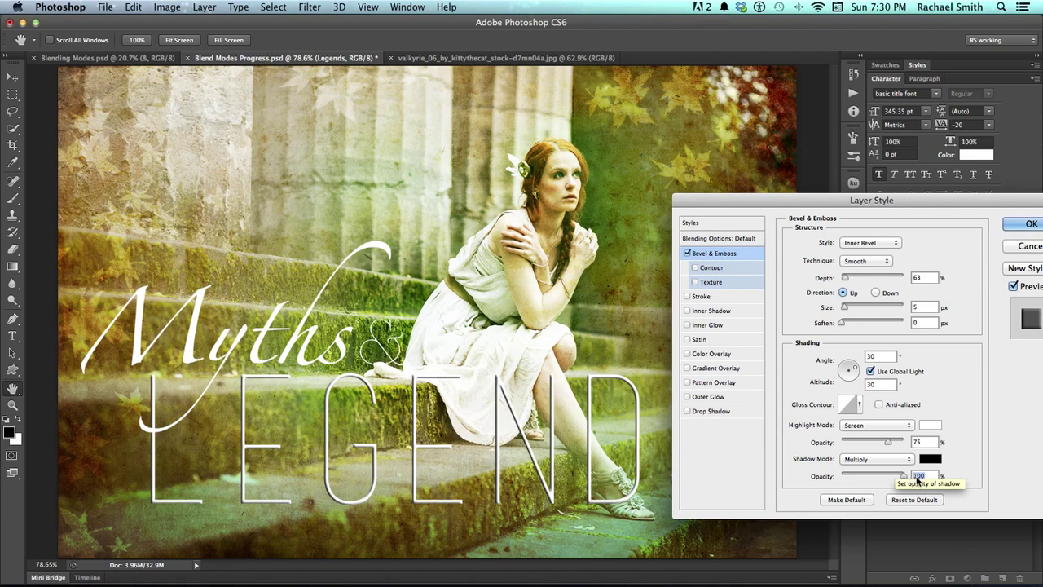
left_click_drag(917, 478, 869, 475)
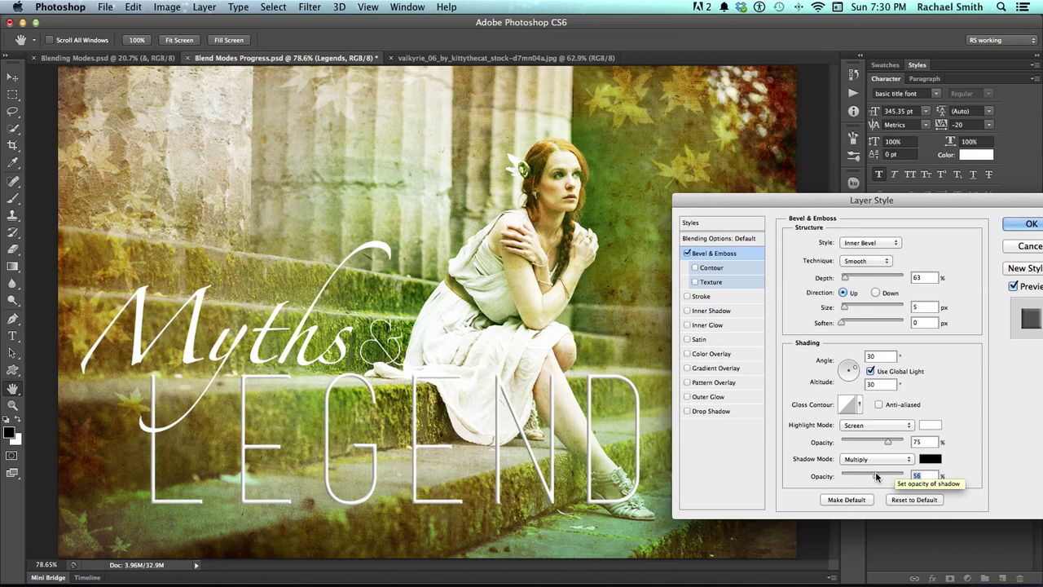
left_click(930, 458)
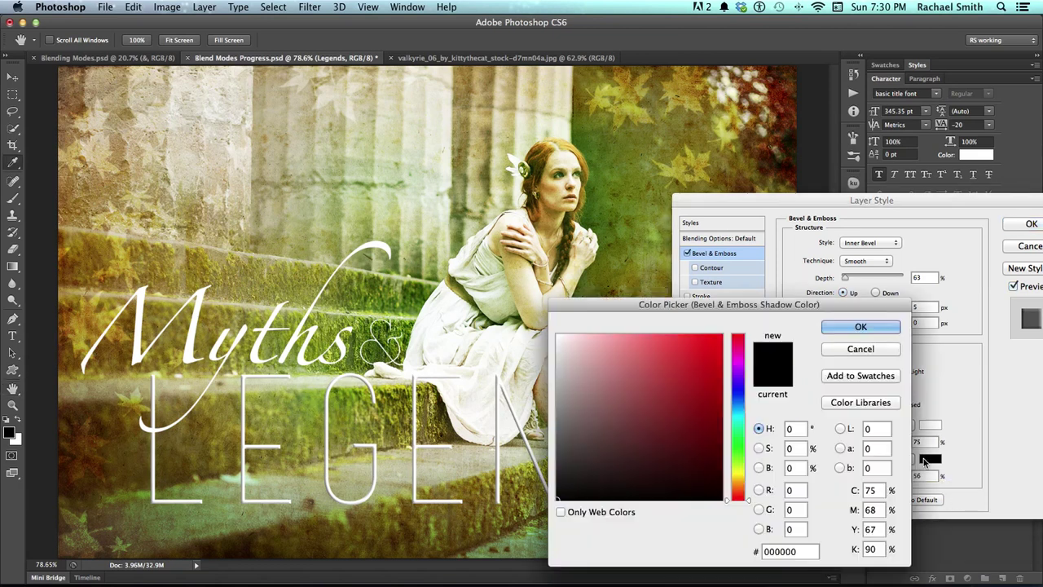
left_click(424, 249)
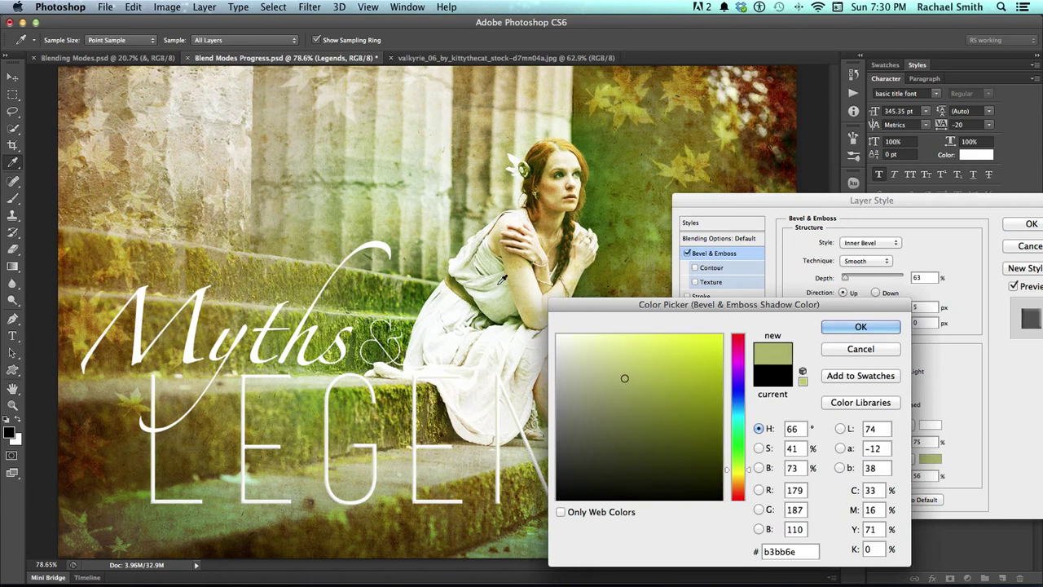
left_click(414, 290)
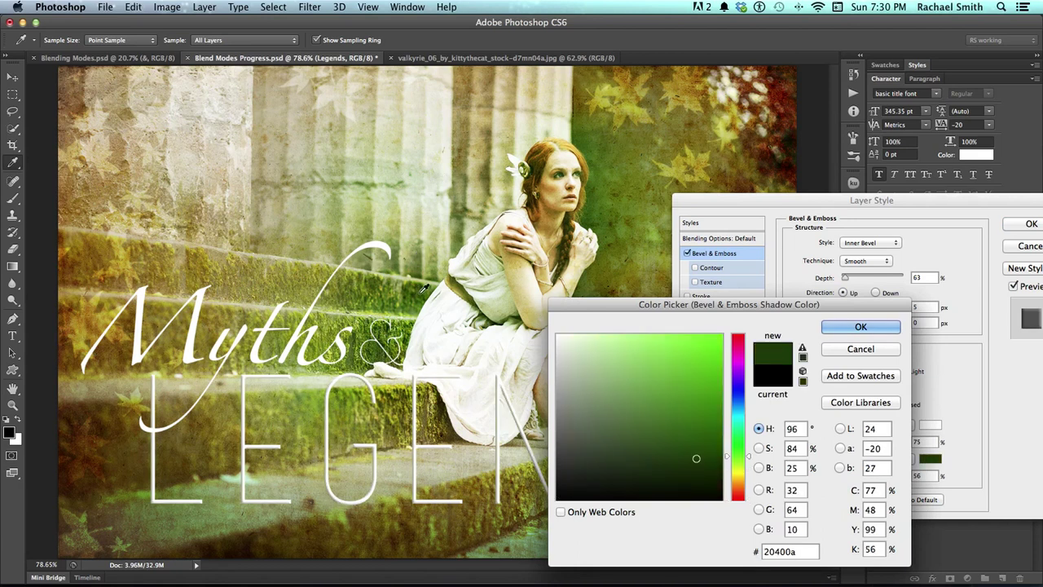
left_click(707, 467)
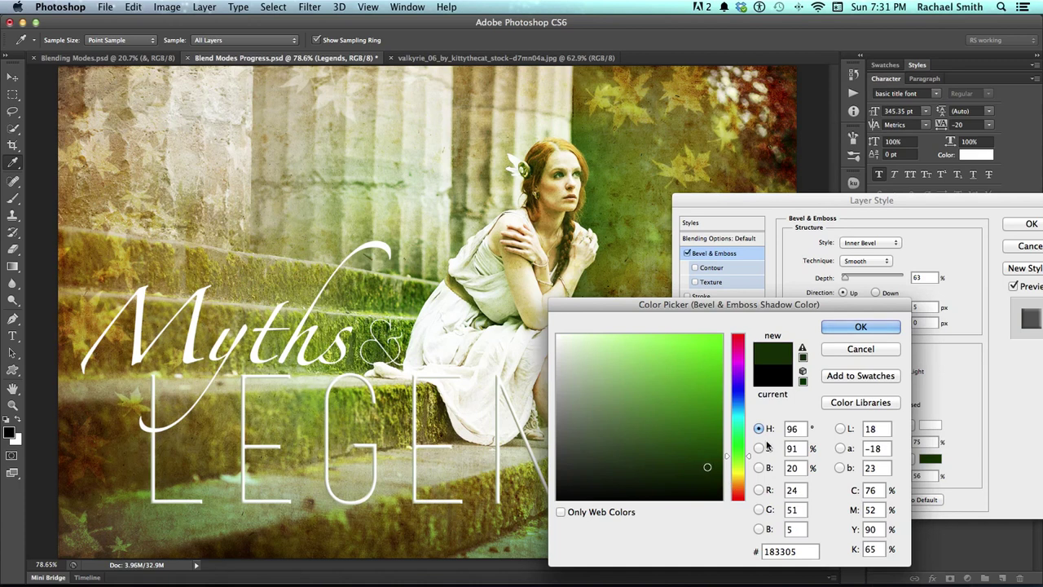
left_click(855, 327)
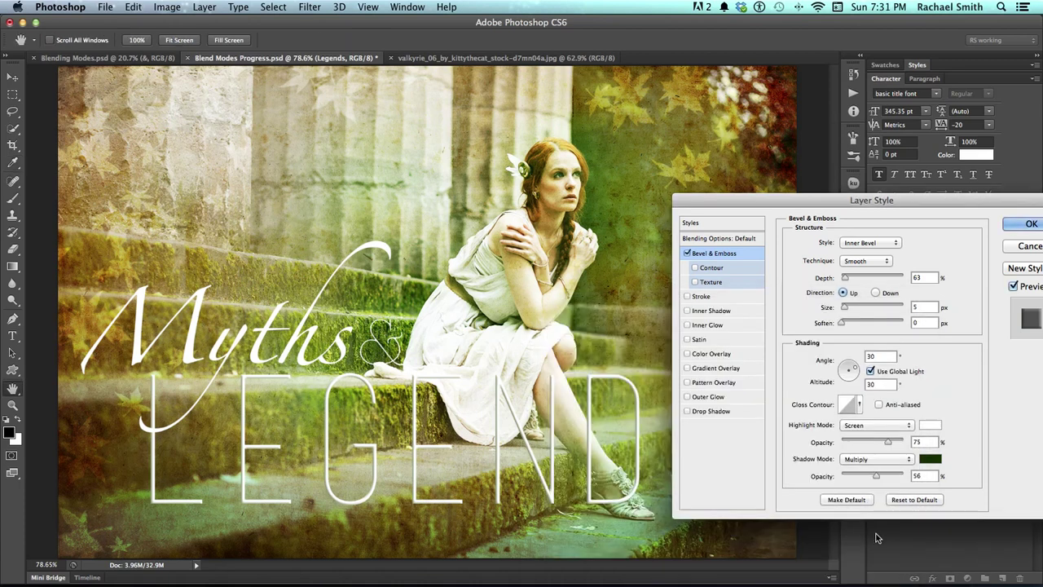
left_click_drag(876, 476, 896, 476)
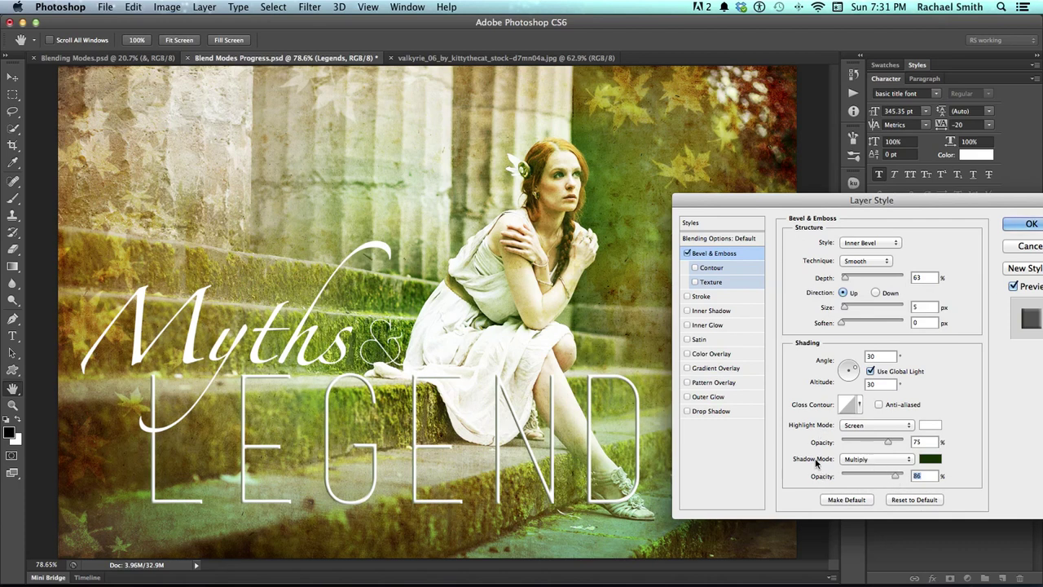
left_click(855, 425)
left_click(816, 418)
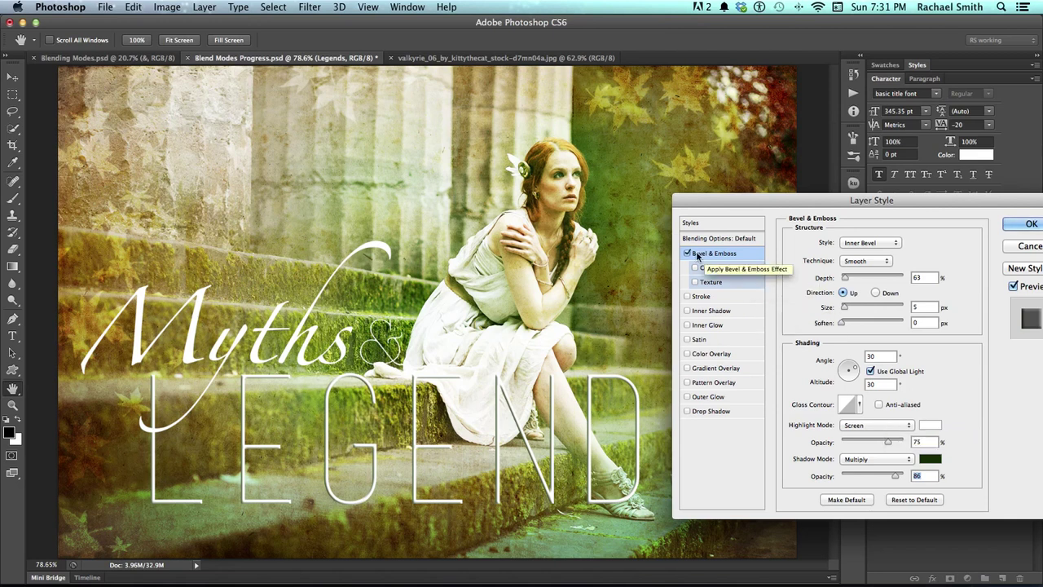
Try several gloss contours for the bevel and choose the rounded preset at the start of the second row
left_click(860, 404)
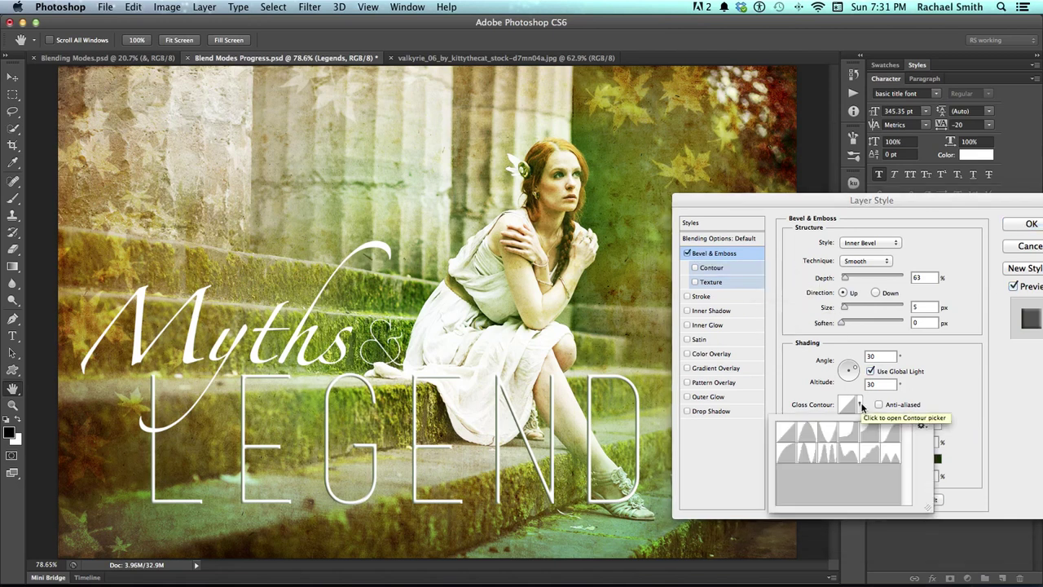
left_click(837, 436)
left_click(807, 453)
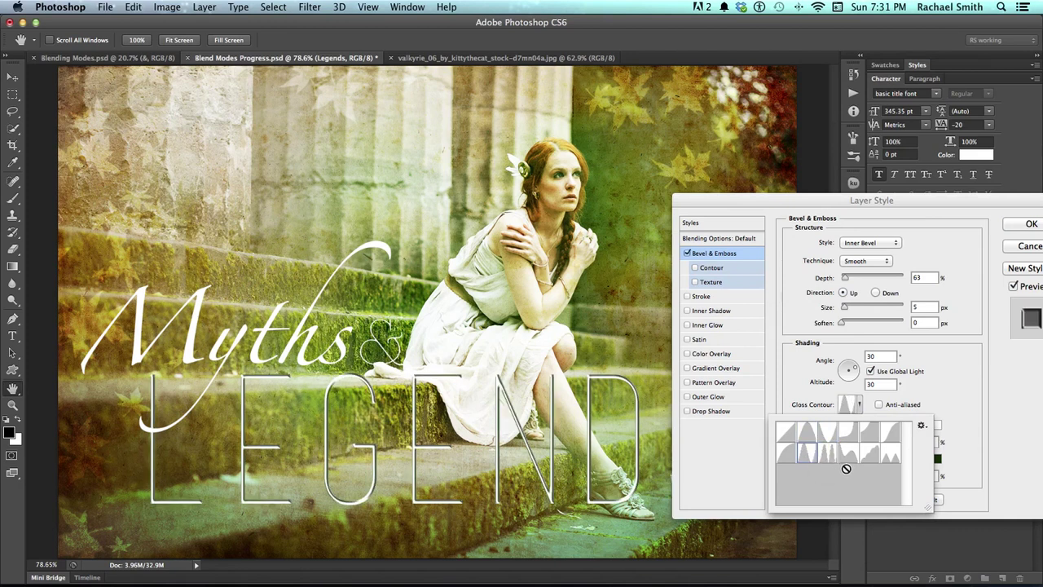
left_click(823, 457)
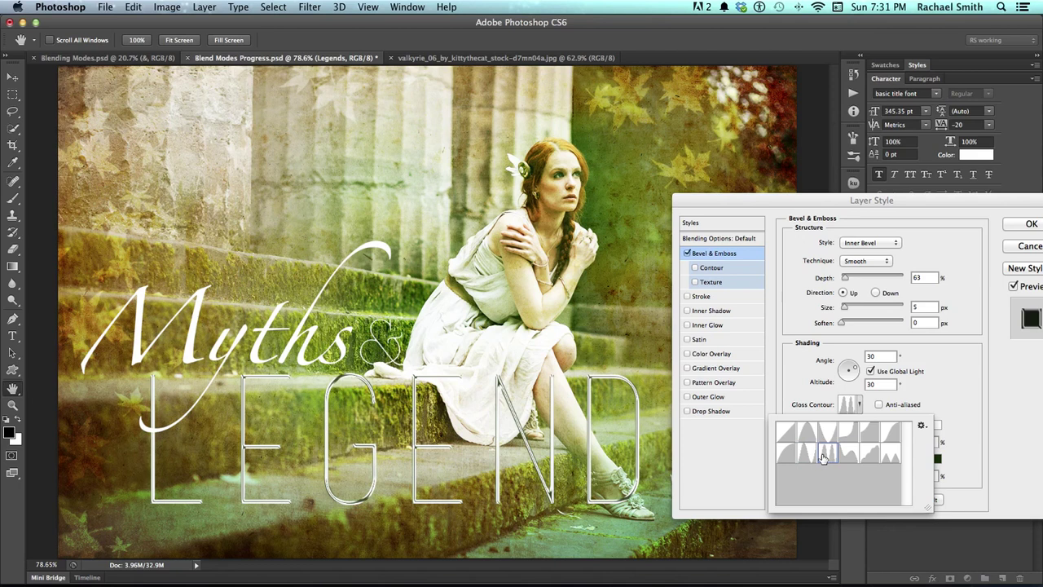
left_click(785, 456)
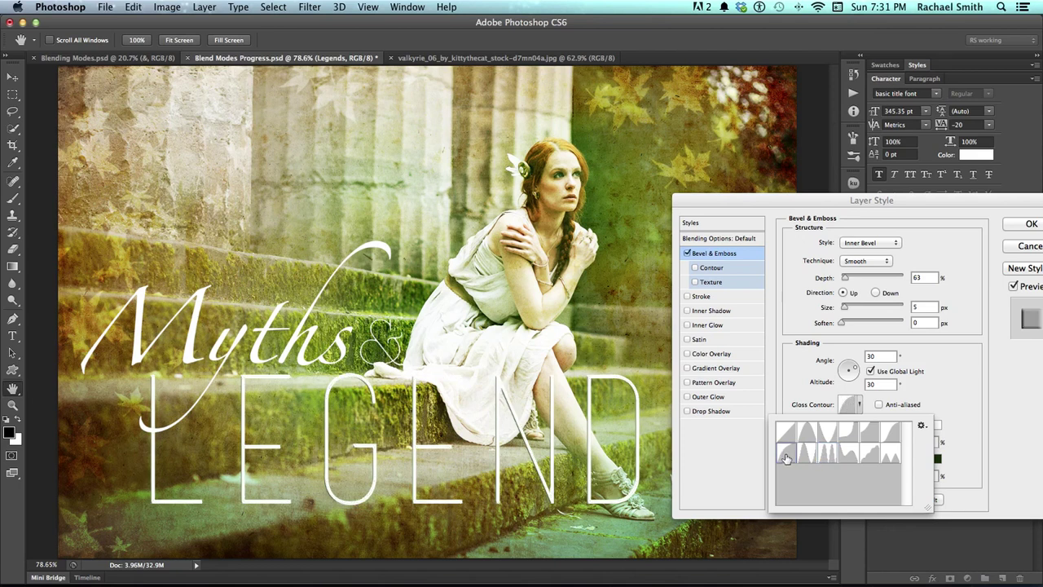
left_click(789, 380)
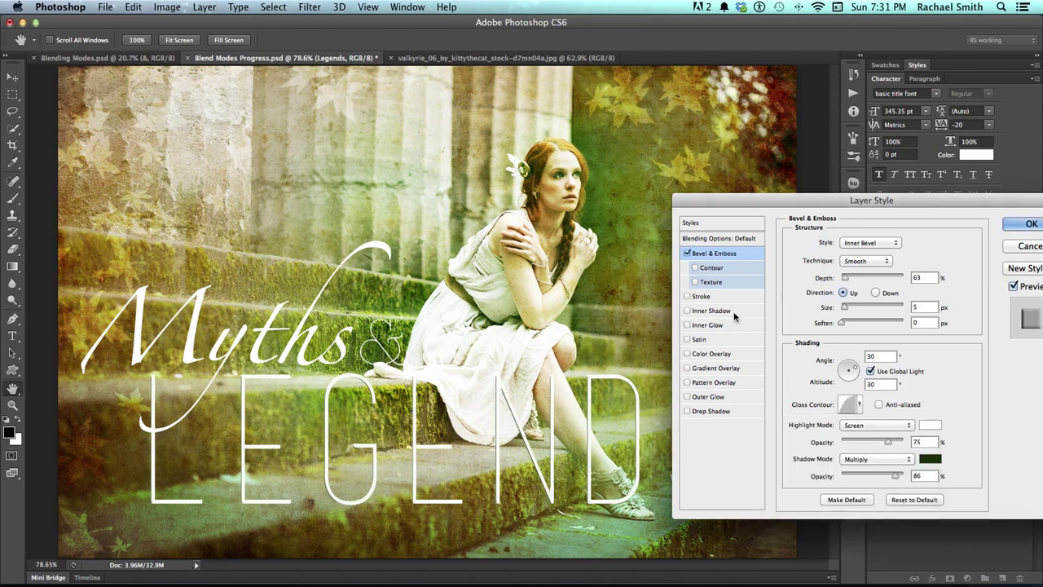
Add a Drop Shadow with 64% opacity to the Legends text and apply the layer style
left_click(714, 411)
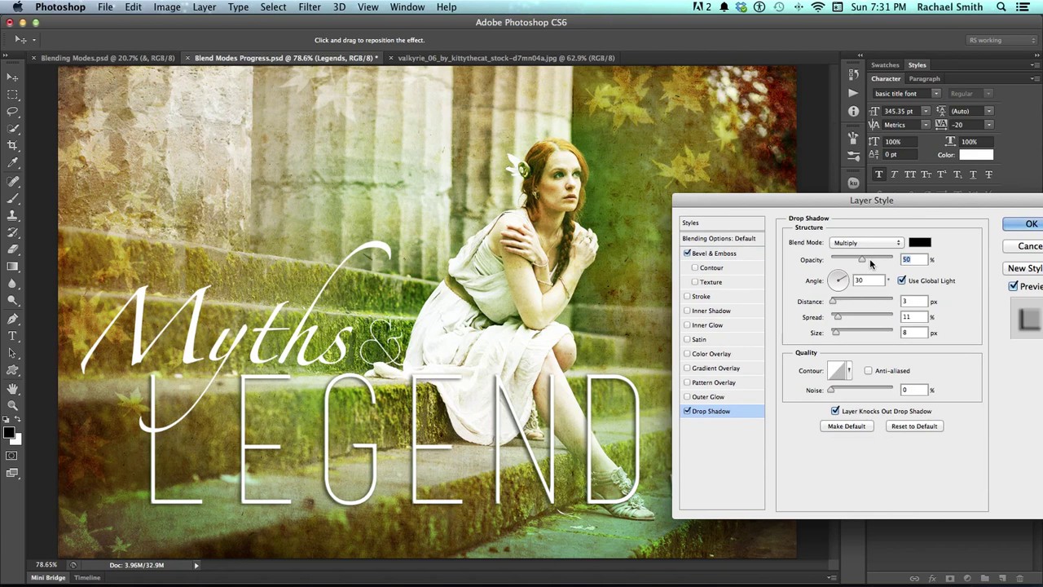
left_click_drag(860, 259, 892, 262)
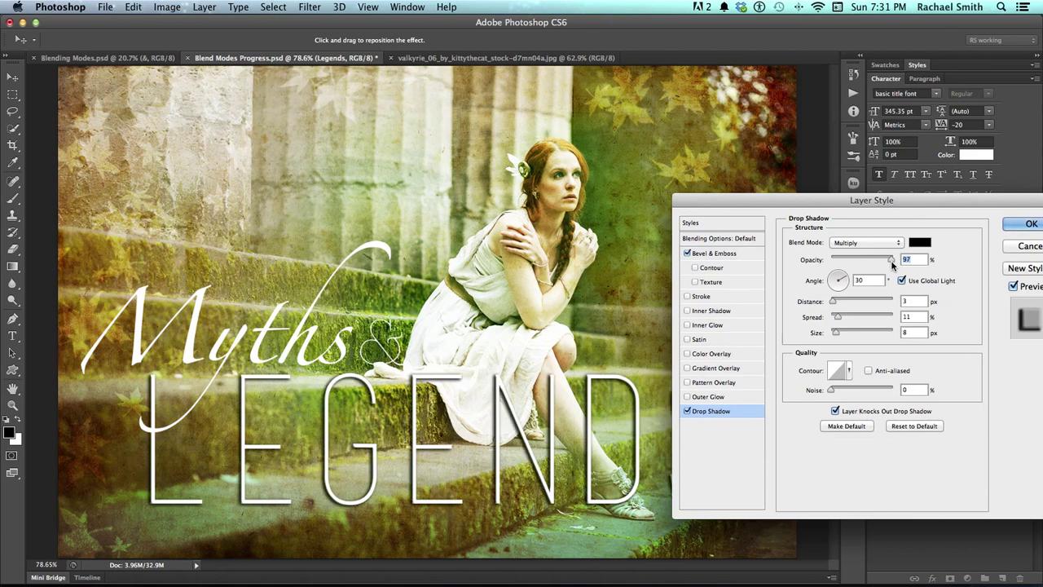
left_click_drag(889, 260, 871, 261)
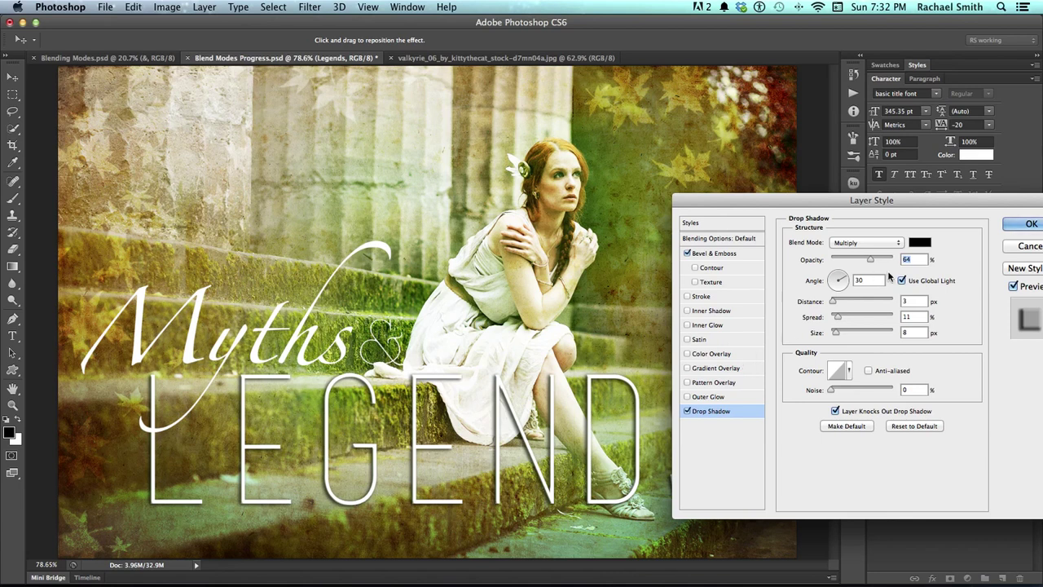
left_click_drag(981, 203, 981, 202)
left_click(946, 218)
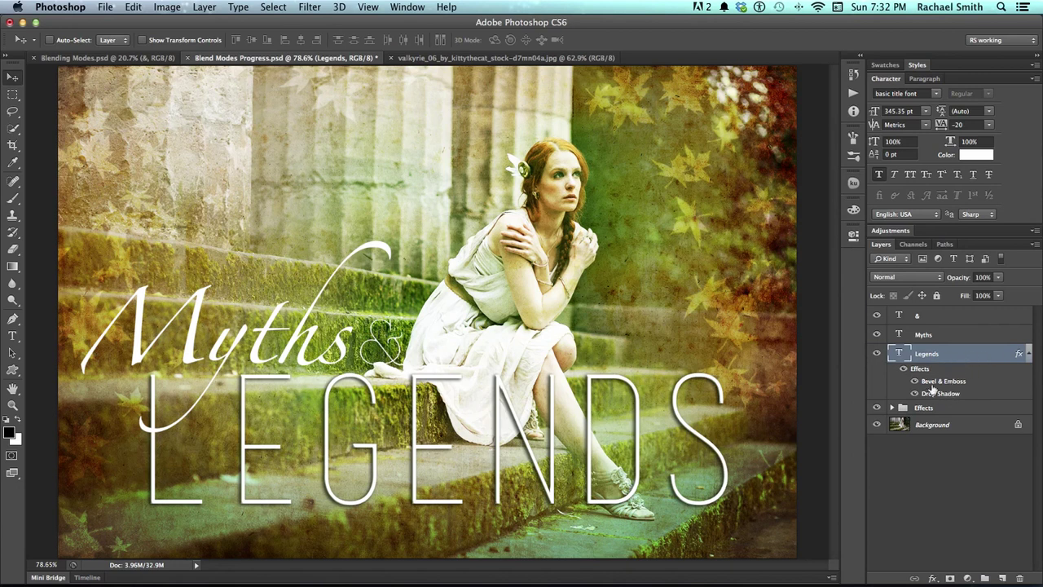
Compare the Legends text with all effects, the Drop Shadow and the Bevel & Emboss switched off and on, and collapse its effects list
left_click(904, 369)
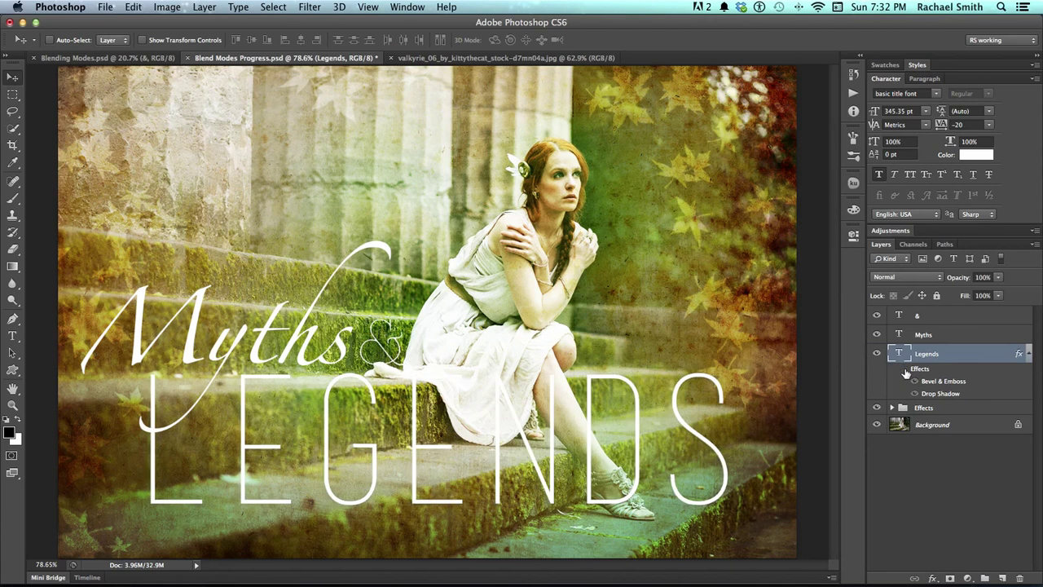
left_click(904, 369)
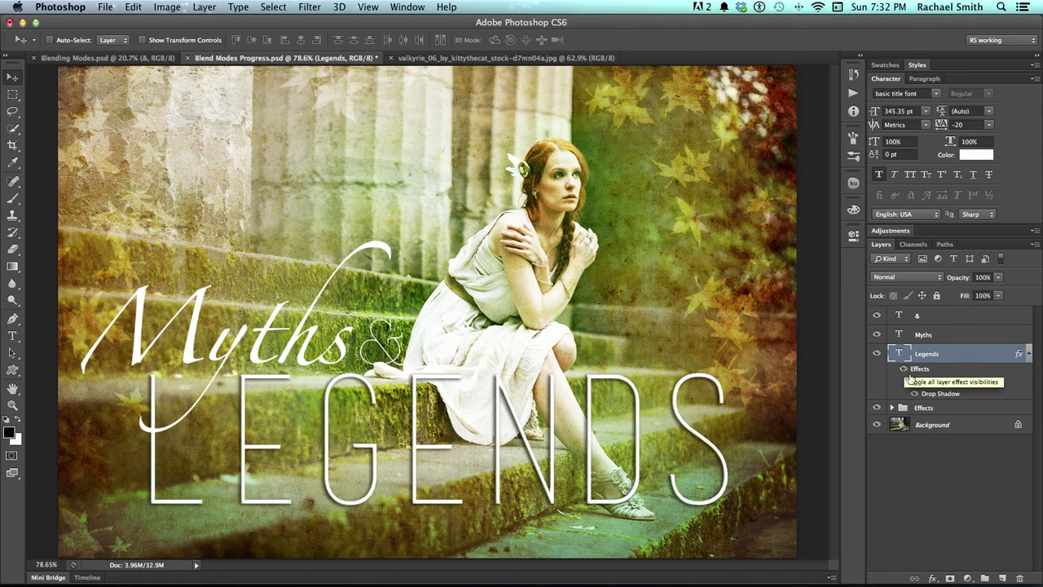
left_click(915, 393)
left_click(915, 394)
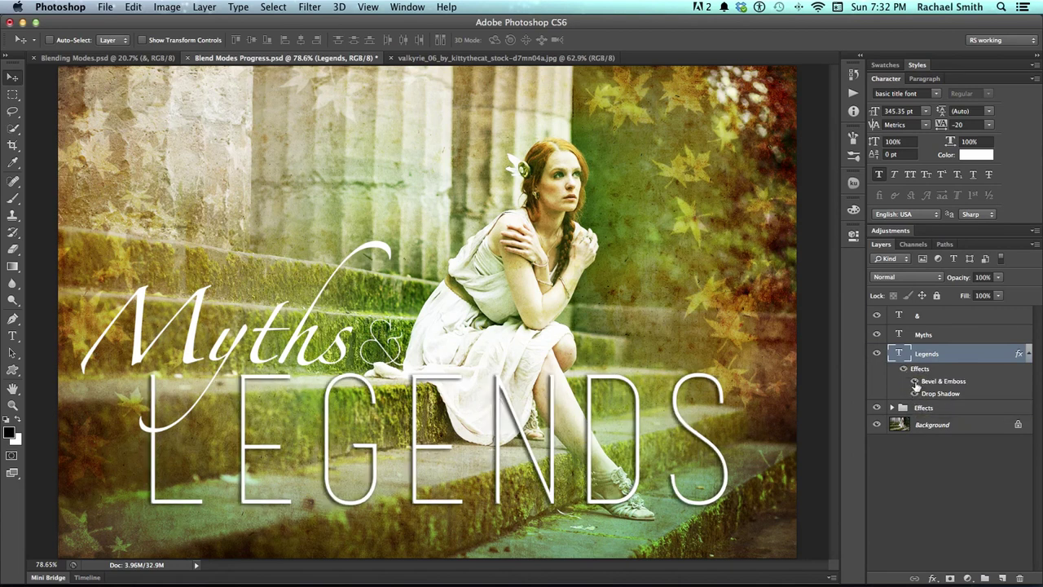
left_click(915, 381)
left_click(915, 382)
left_click(1029, 355)
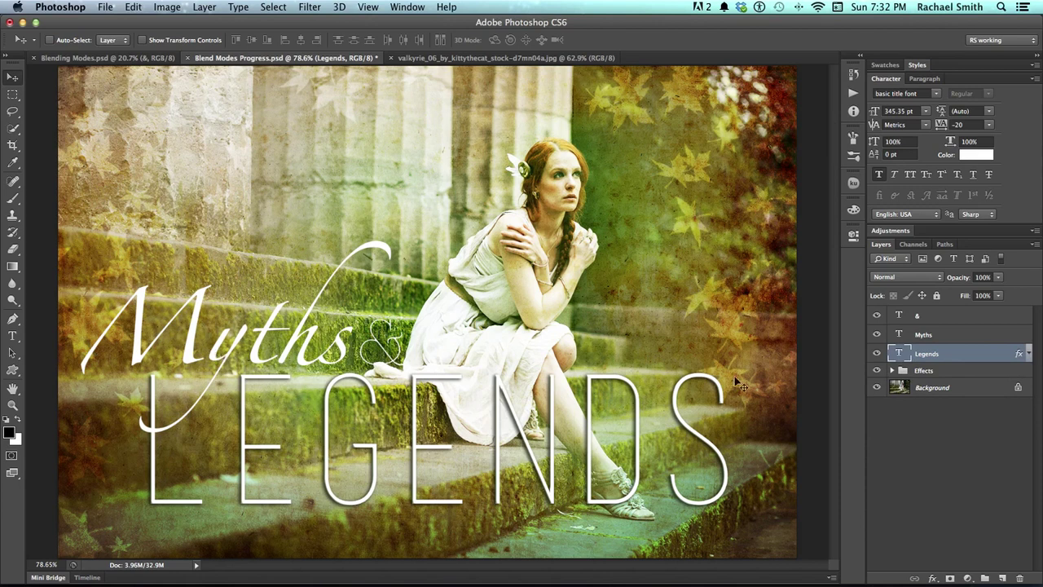
Copy the layer style from the Legends text layer and paste it onto the Myths layer
left_click(988, 336)
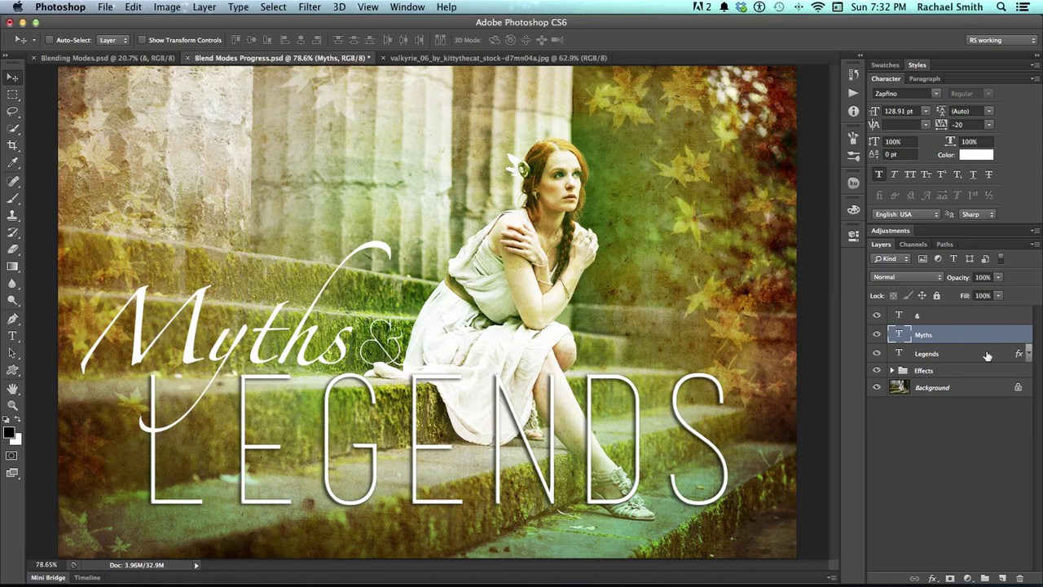
left_click(978, 356)
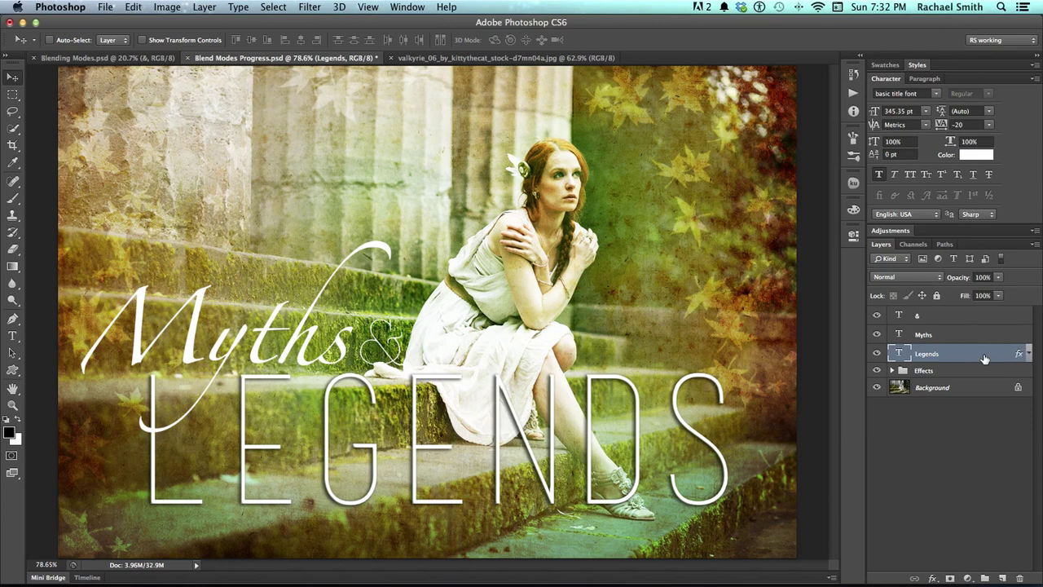
right_click(983, 356)
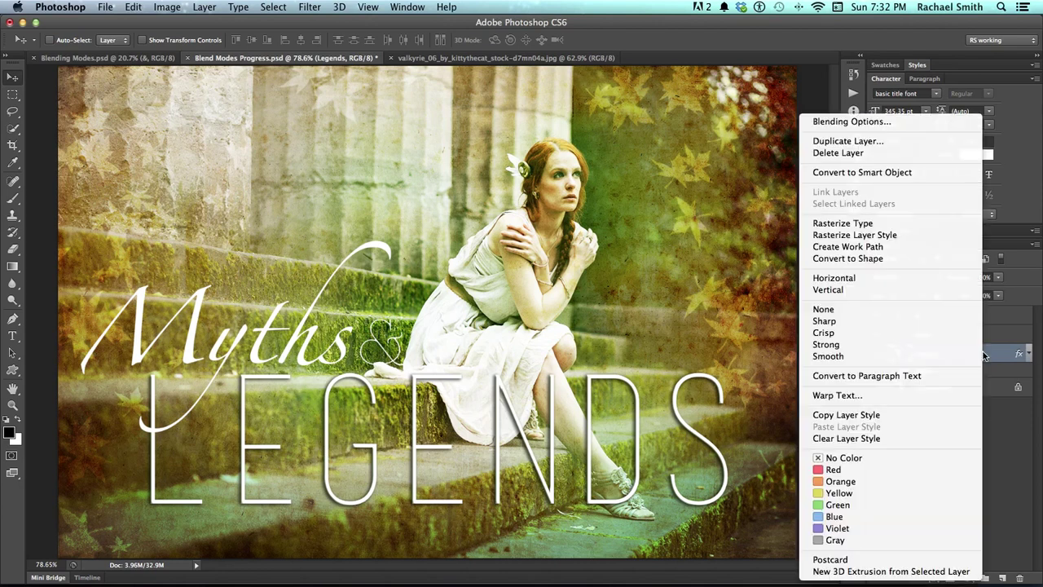
left_click(890, 416)
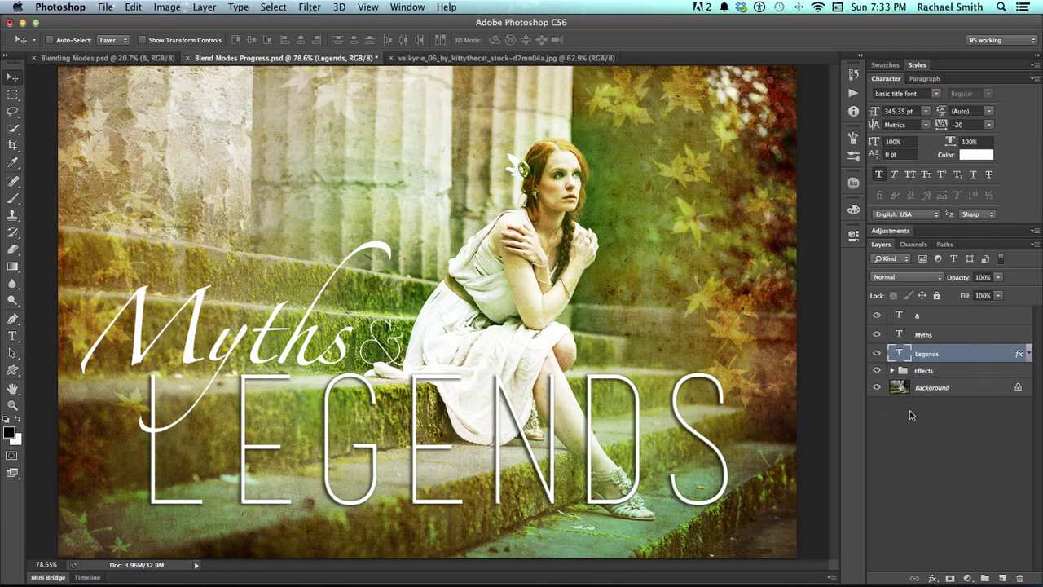
left_click(959, 340)
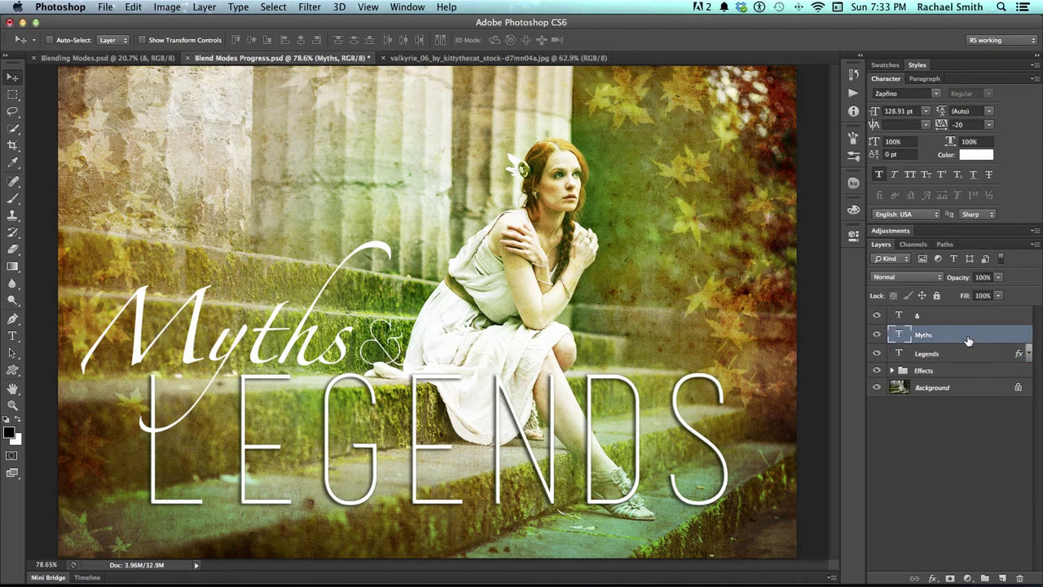
right_click(968, 338)
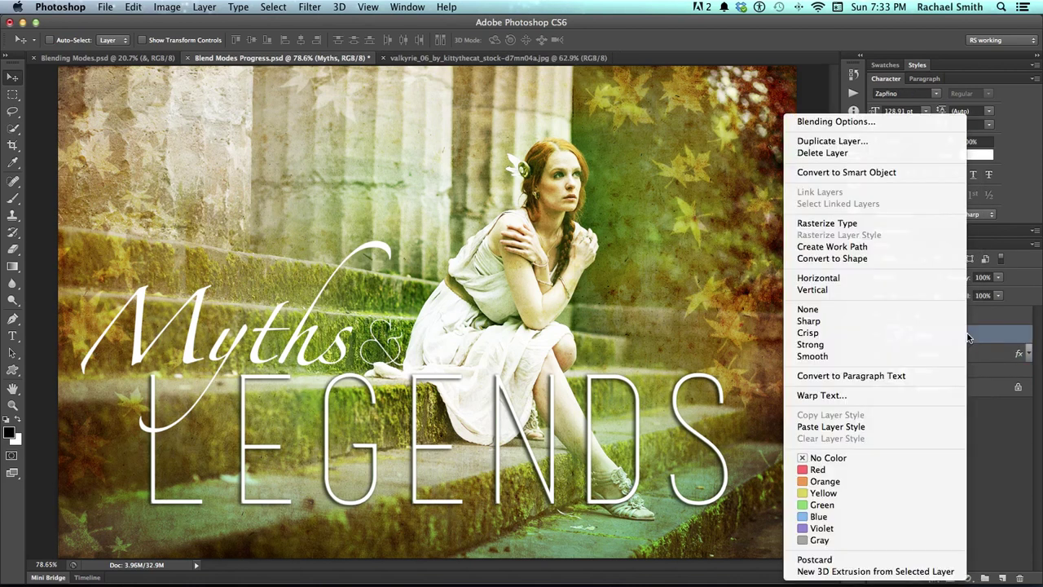
left_click(896, 426)
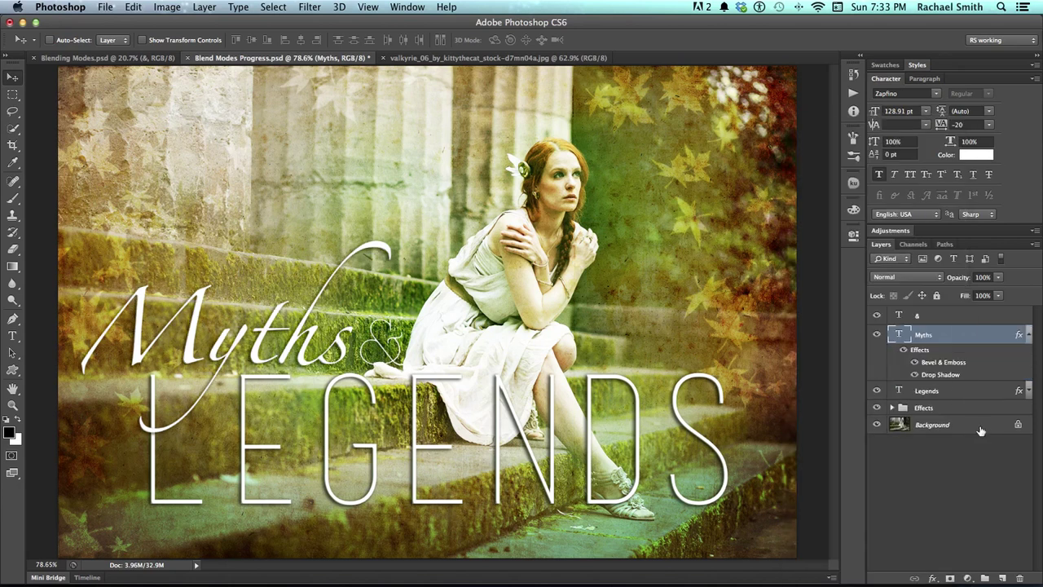
Paste the copied layer style onto the & and Myths layers together, and collapse all effects lists
left_click(966, 316, "shift")
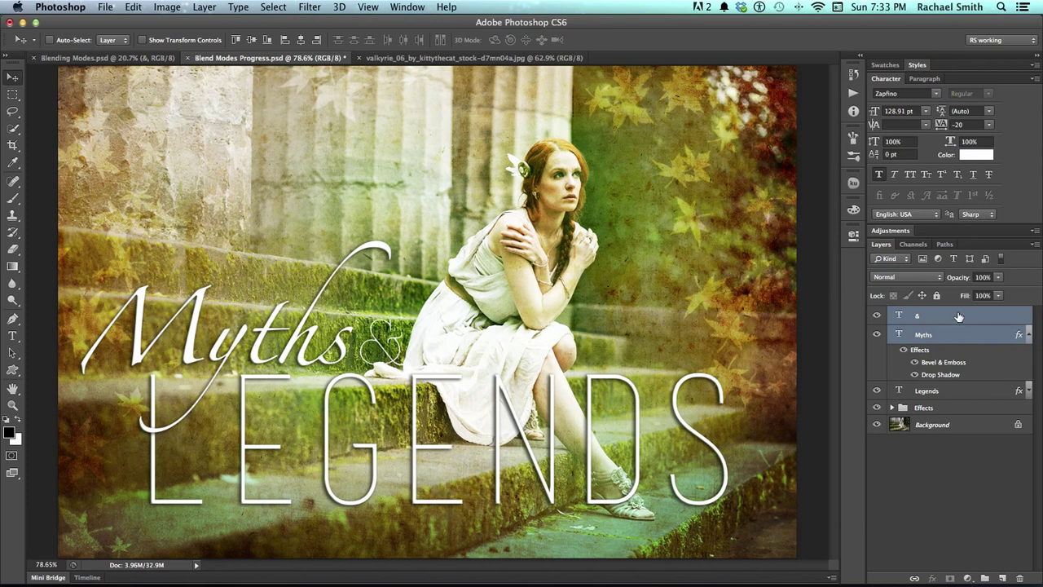
right_click(959, 315)
left_click(894, 426)
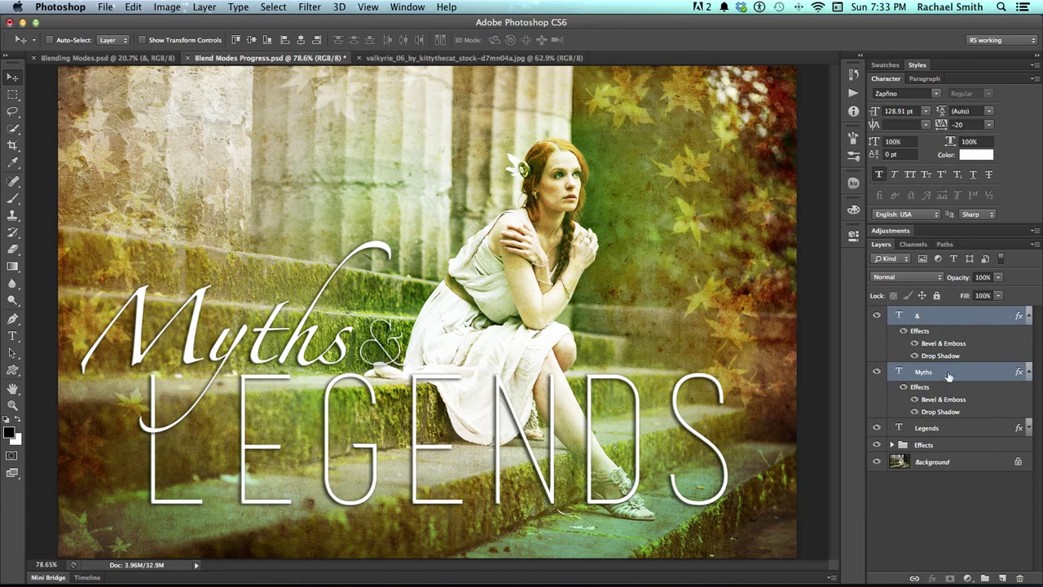
left_click(1030, 374, "alt")
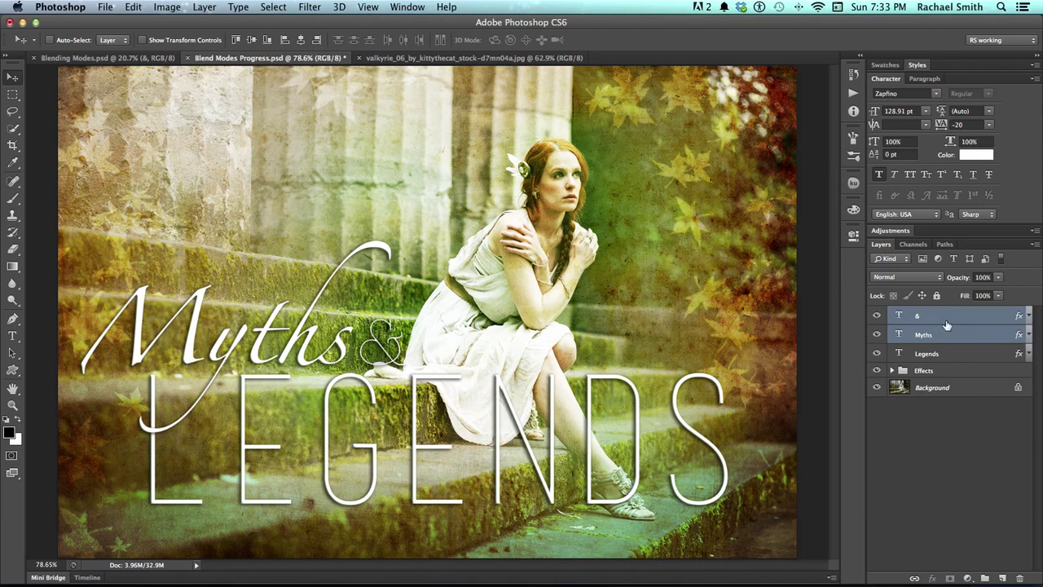
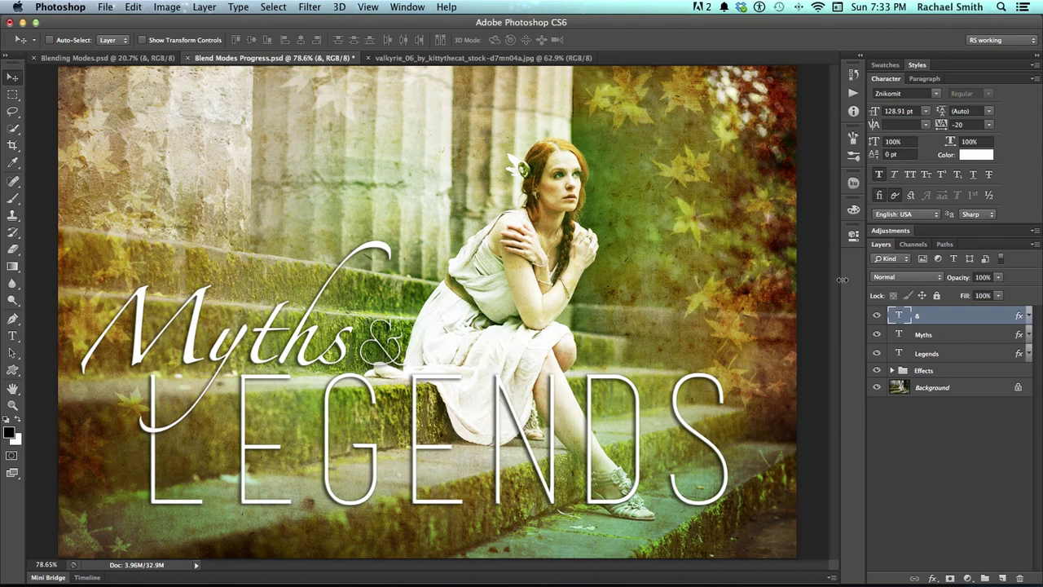
Show the style presets and save the & layer's effects as a new style under the default name, with layer effects included
left_click(407, 6)
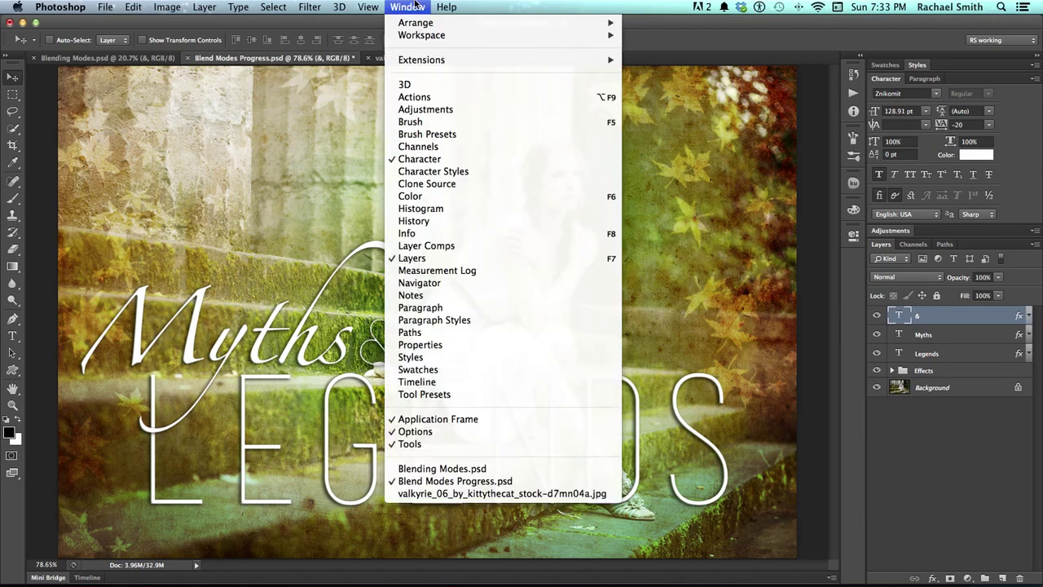
left_click(432, 361)
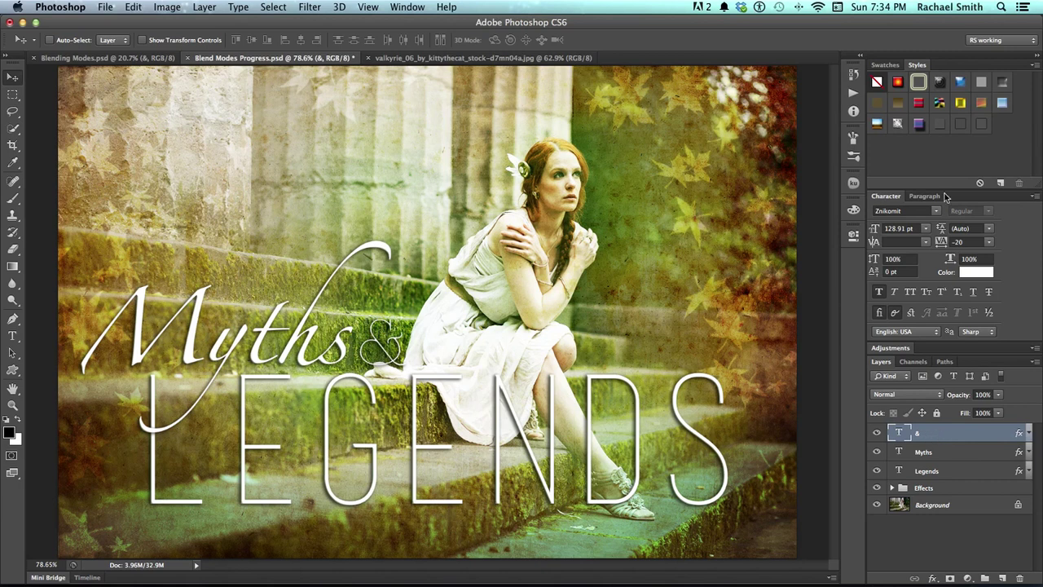
left_click(965, 155)
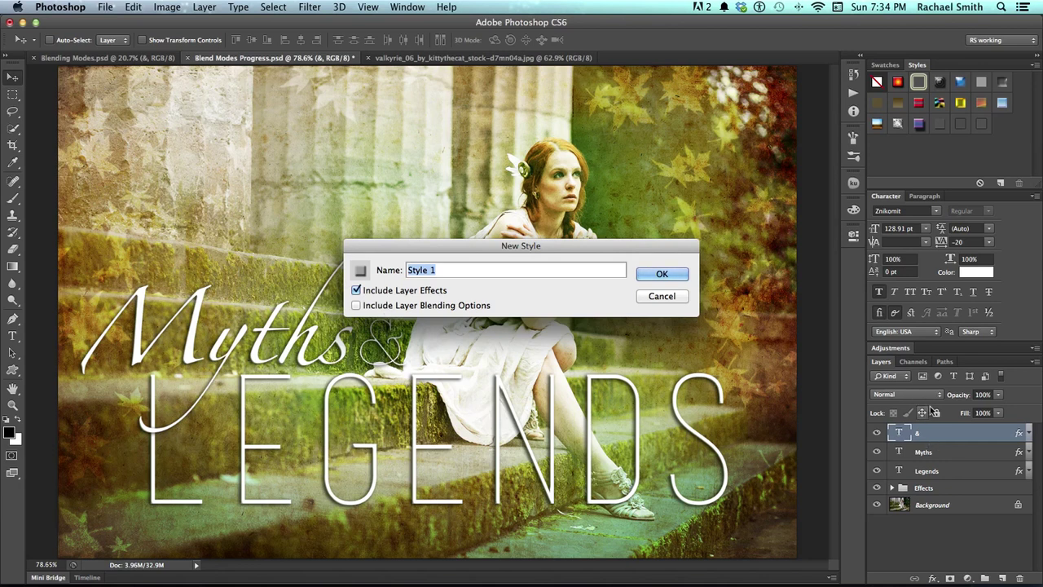
left_click(673, 273)
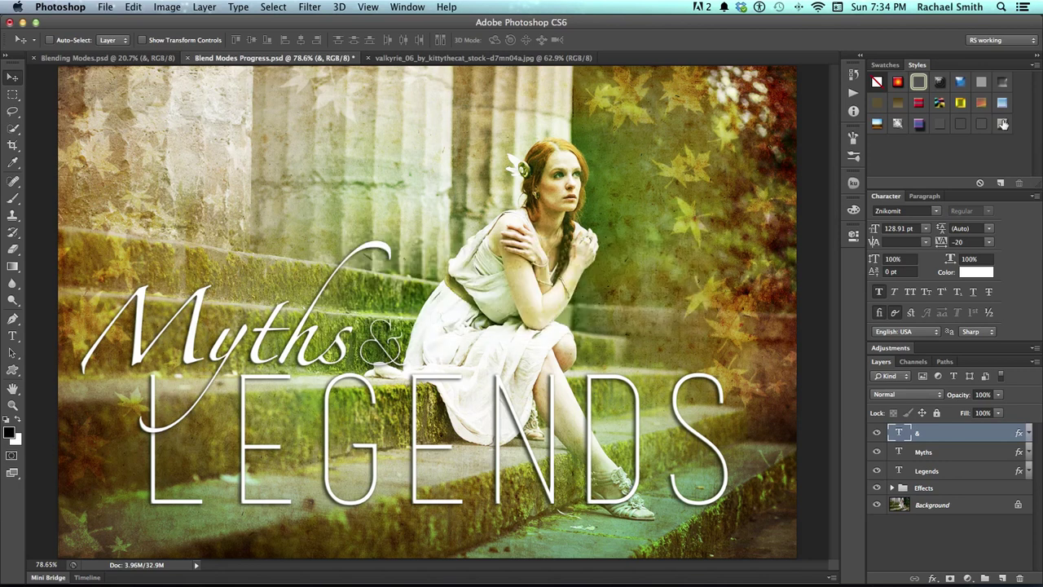
Display the style presets as a small list and view the saved styles in the Preset Manager
left_click(1034, 66)
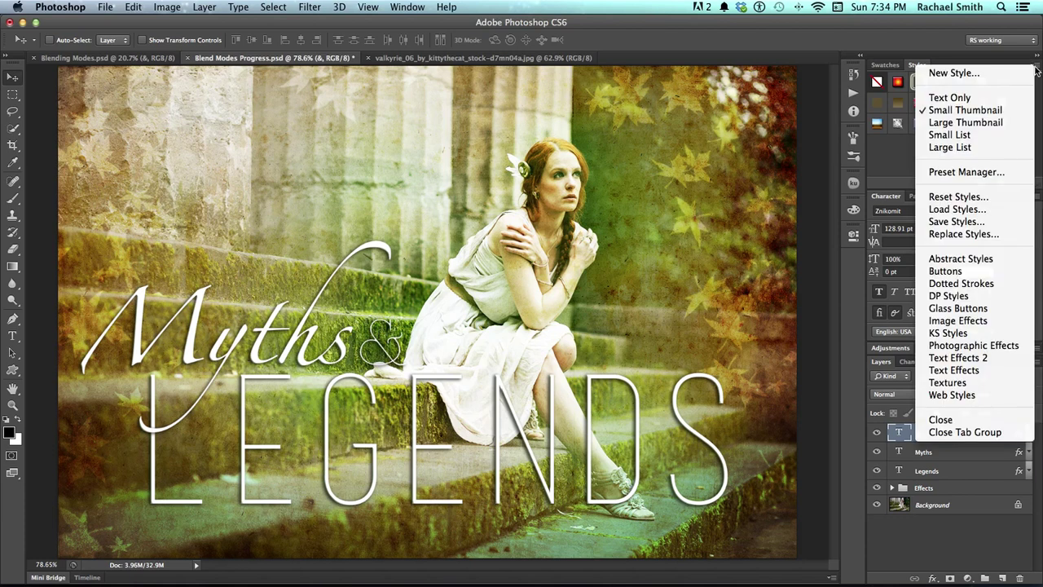
left_click(1007, 135)
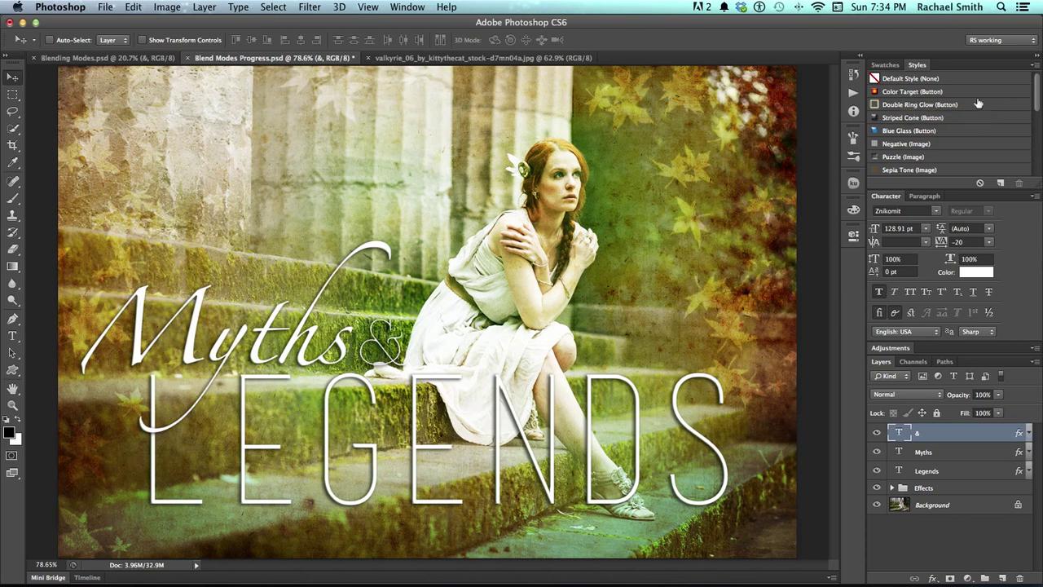
left_click(1033, 65)
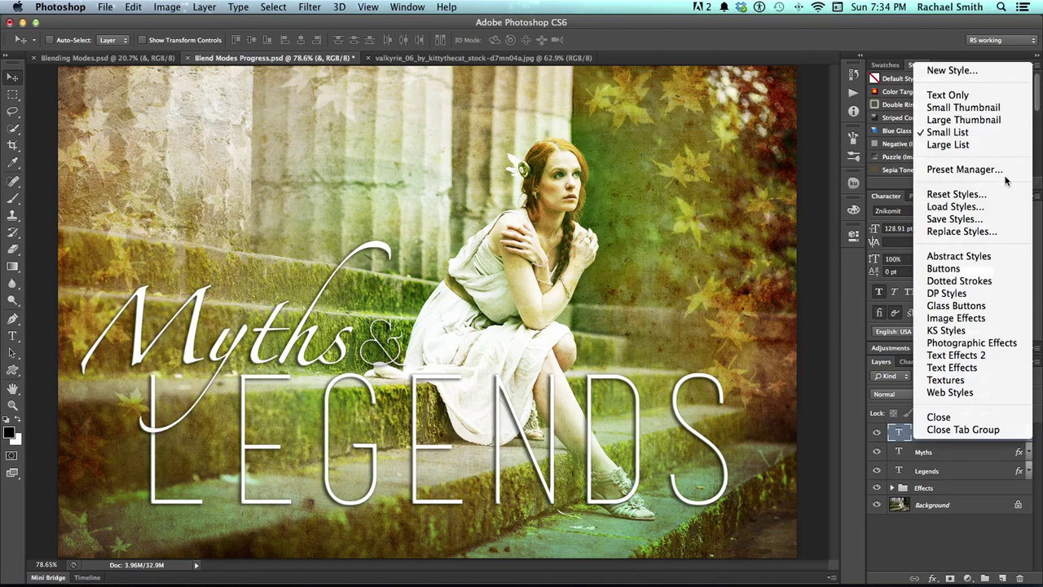
left_click(964, 169)
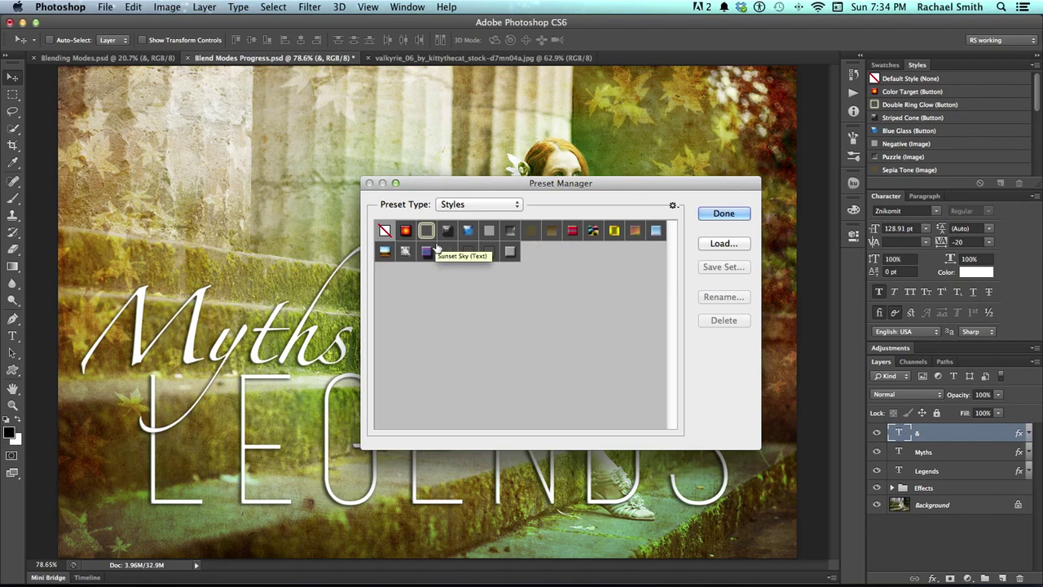
left_click(724, 213)
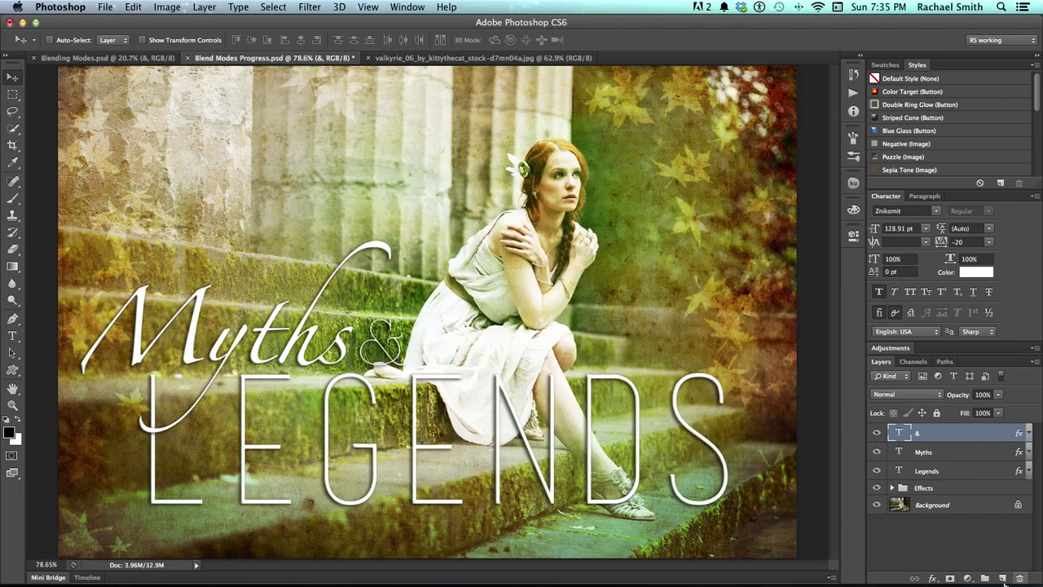
Add a new layer above the text and make a rectangular marquee selection across the Myths & title
left_click(1001, 578)
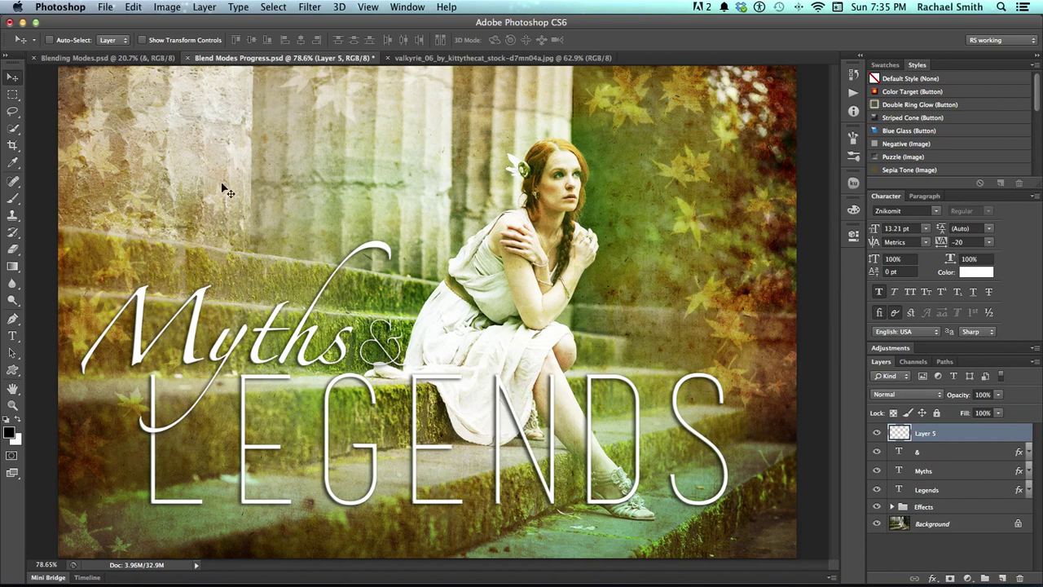
left_click(15, 96)
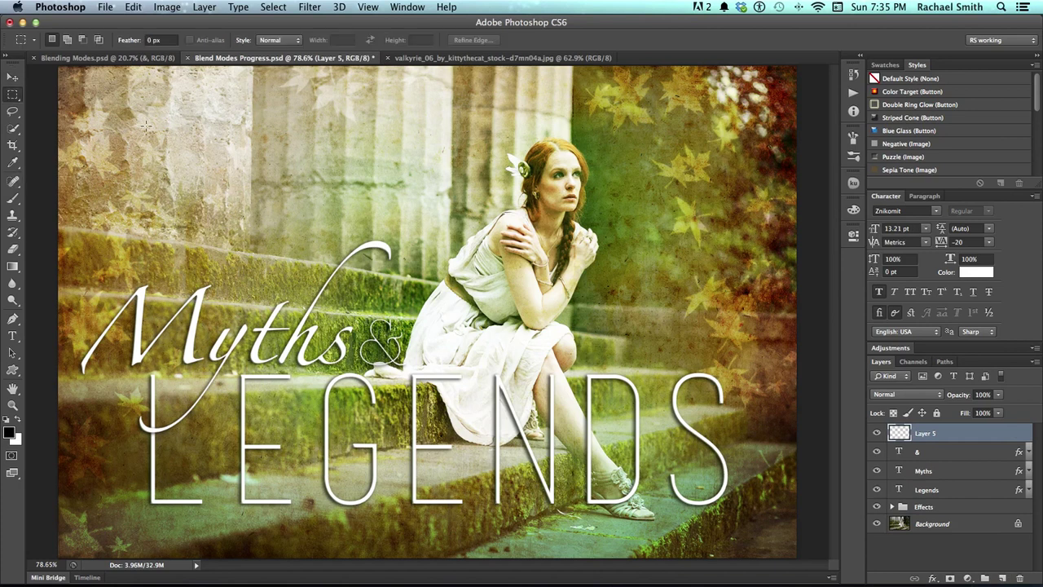
left_click_drag(162, 277, 512, 425)
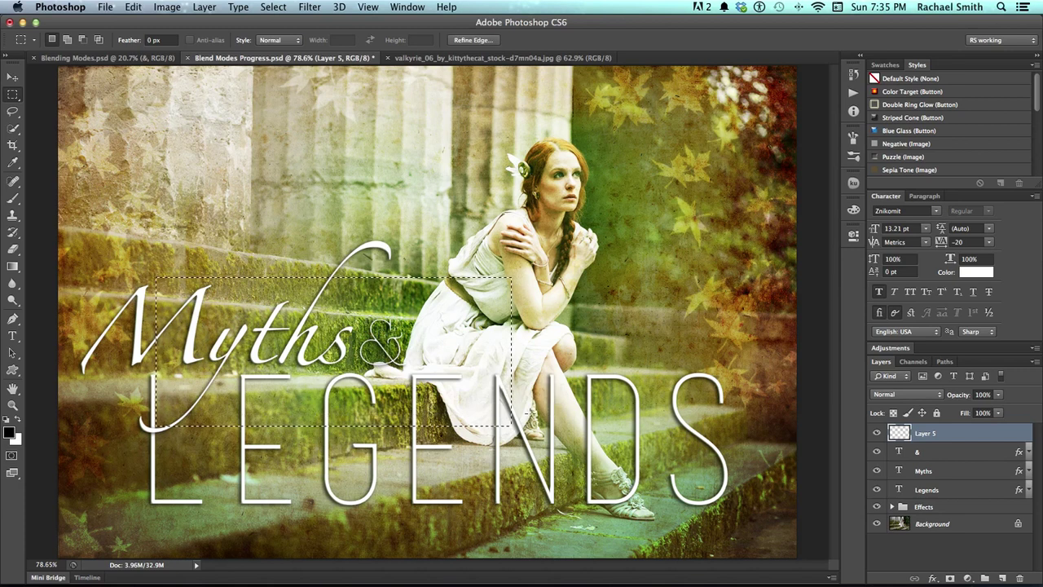
Set the foreground colour to a teal green based on a sampled photo colour, fill the rectangular selection with it and deselect
left_click(8, 434)
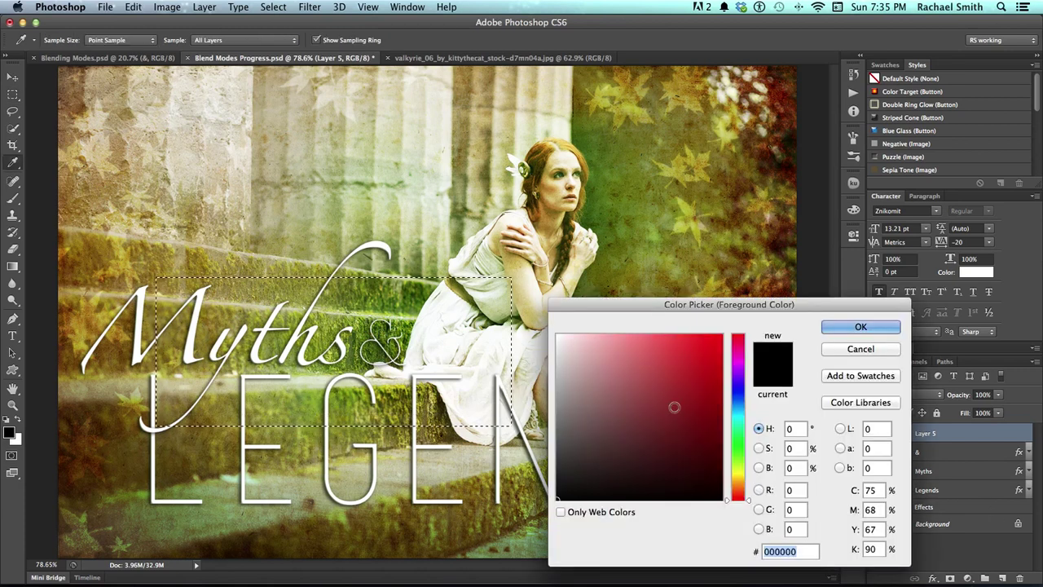
left_click(612, 172)
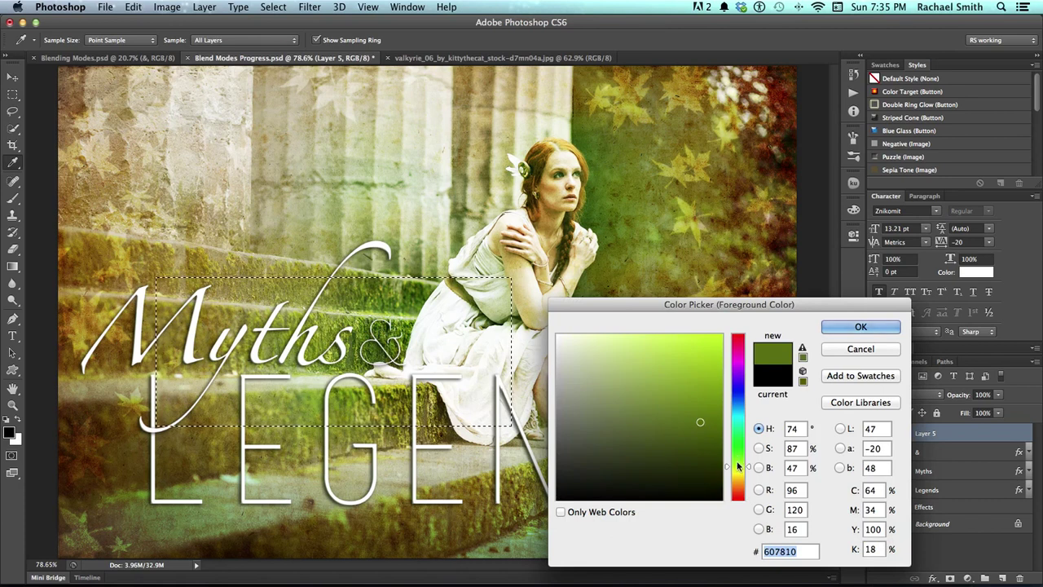
left_click_drag(742, 454, 743, 423)
left_click(861, 327)
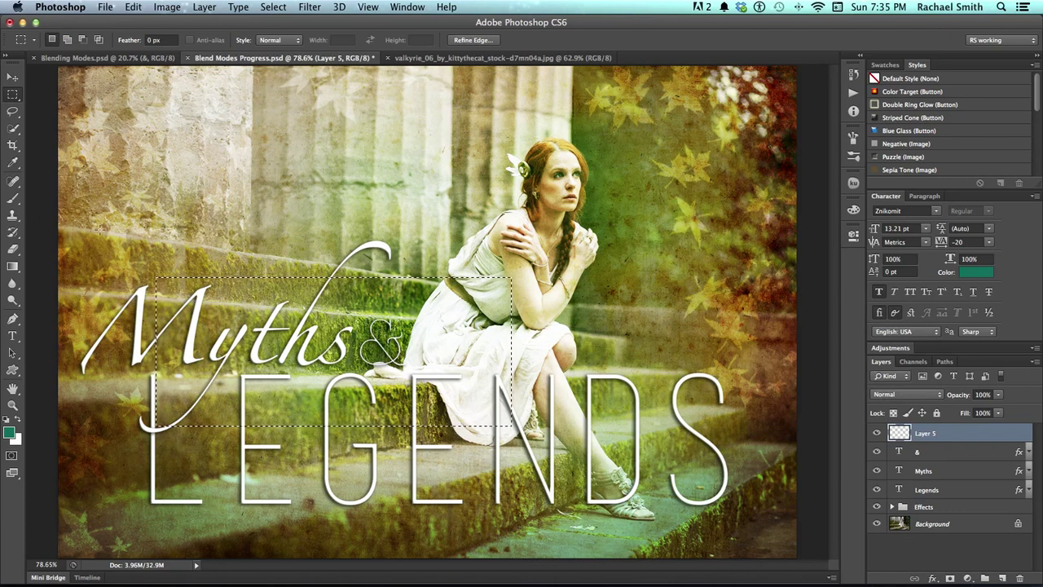
key("alt+BackSpace")
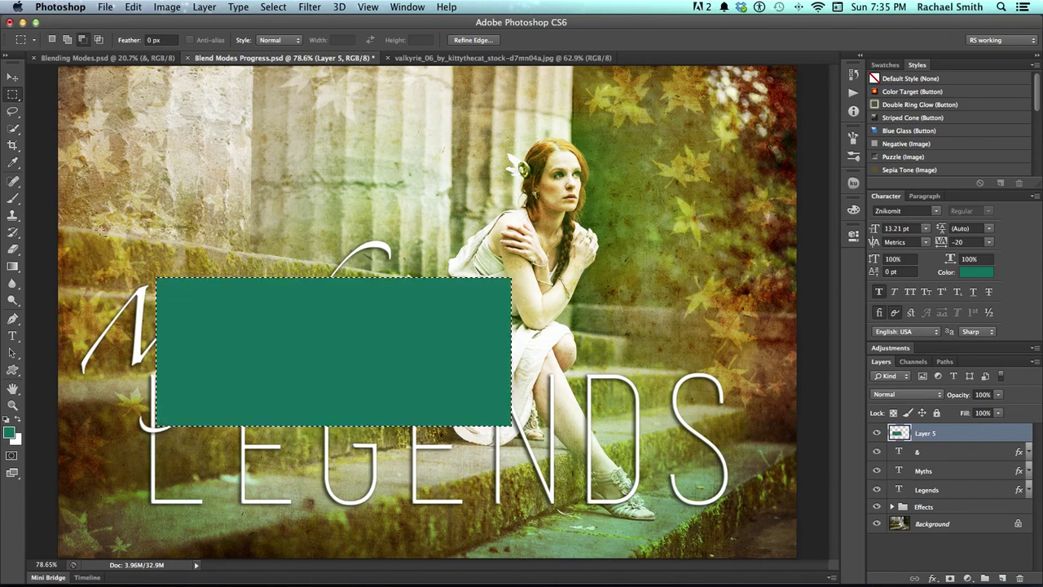
key("super+d")
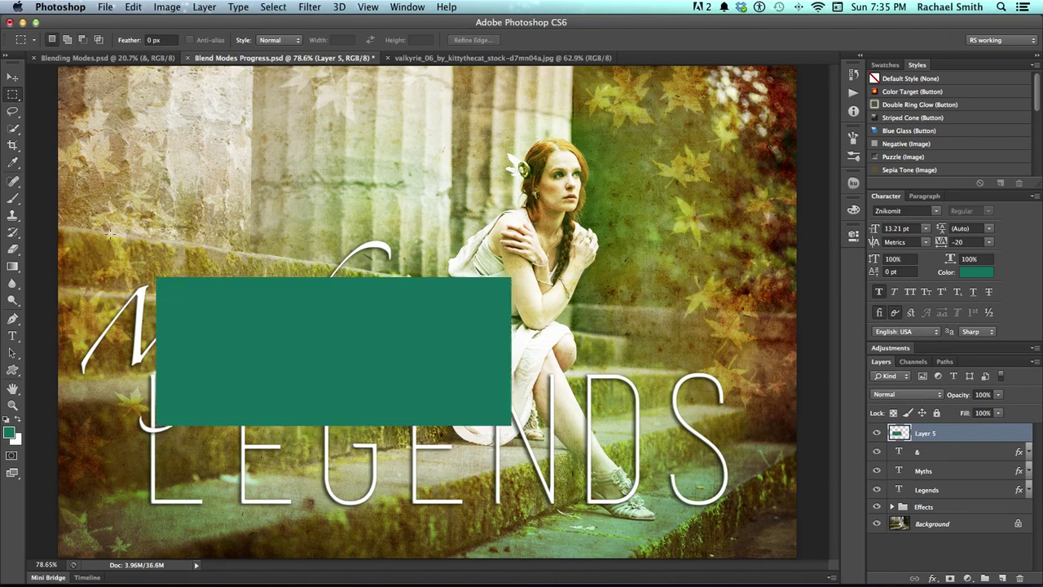
Place the green rectangle behind the Myths & title, below the Legends layer, and apply the Blue Glass (Button) style to it
left_click_drag(969, 434, 965, 495)
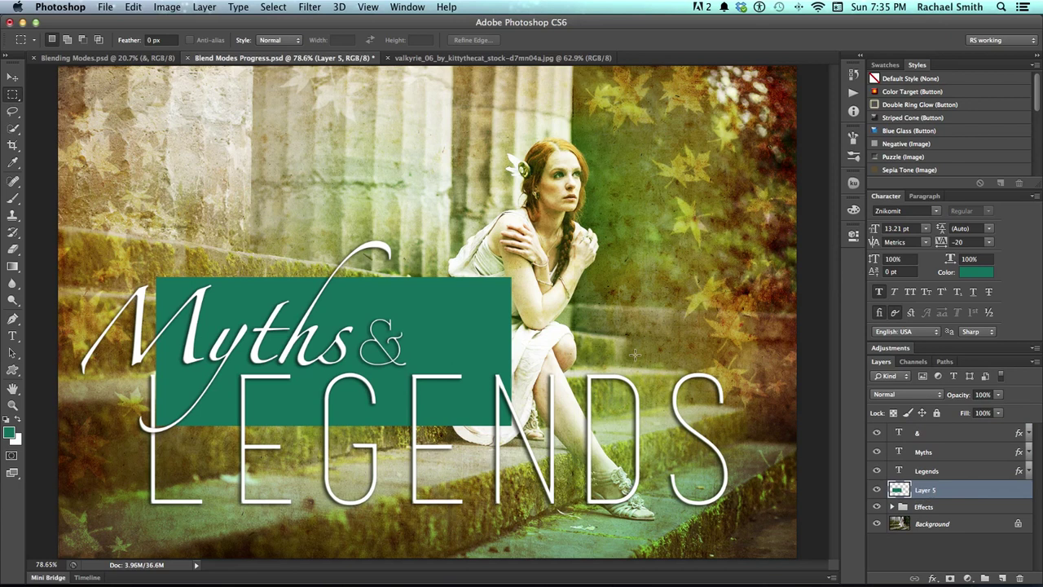
key("v")
left_click_drag(438, 343, 394, 345)
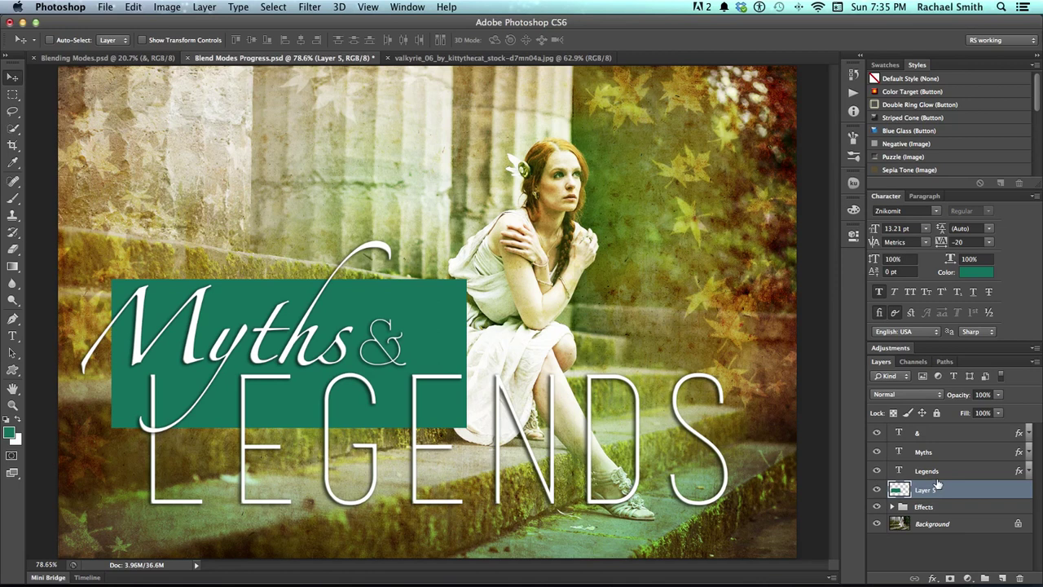
left_click(900, 131)
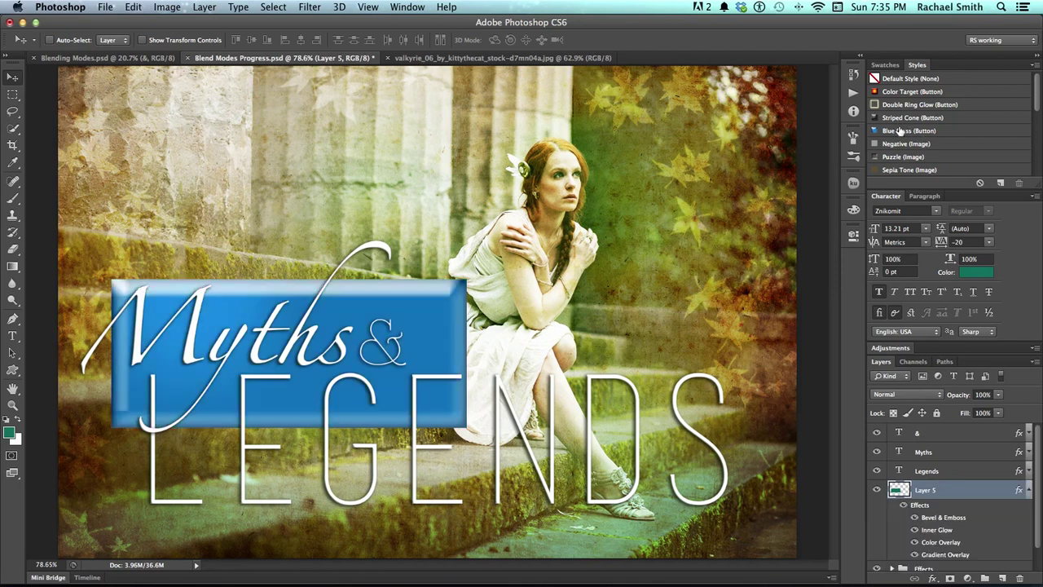
Try the Striped Cone, Sepia Tone, Sun Faded Photo, Color Target and Double Ring Glow styles on the rectangle, ending with Blue Glass
left_click(898, 117)
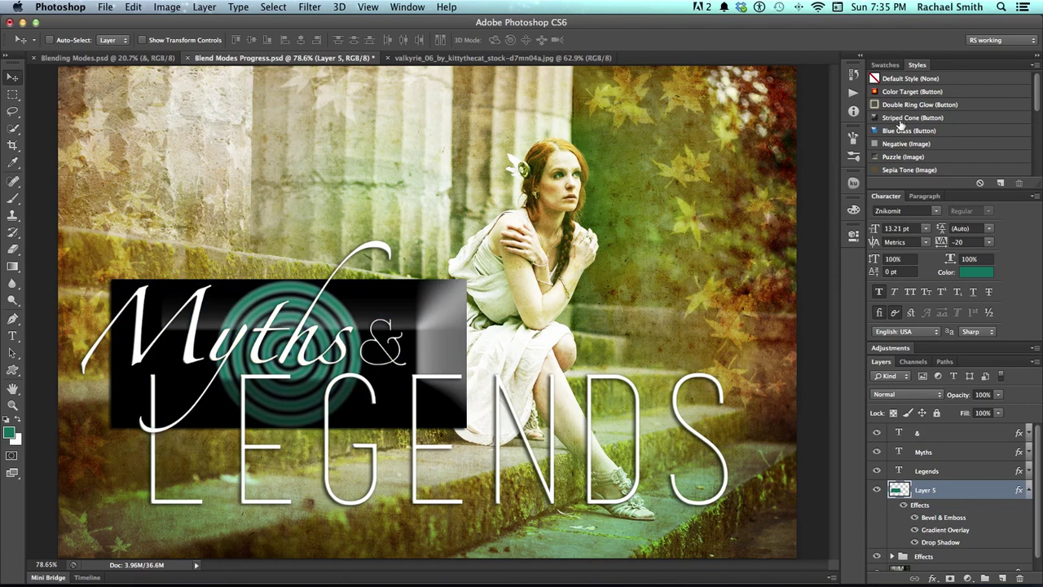
scroll(902, 134, "down", 1)
left_click(900, 158)
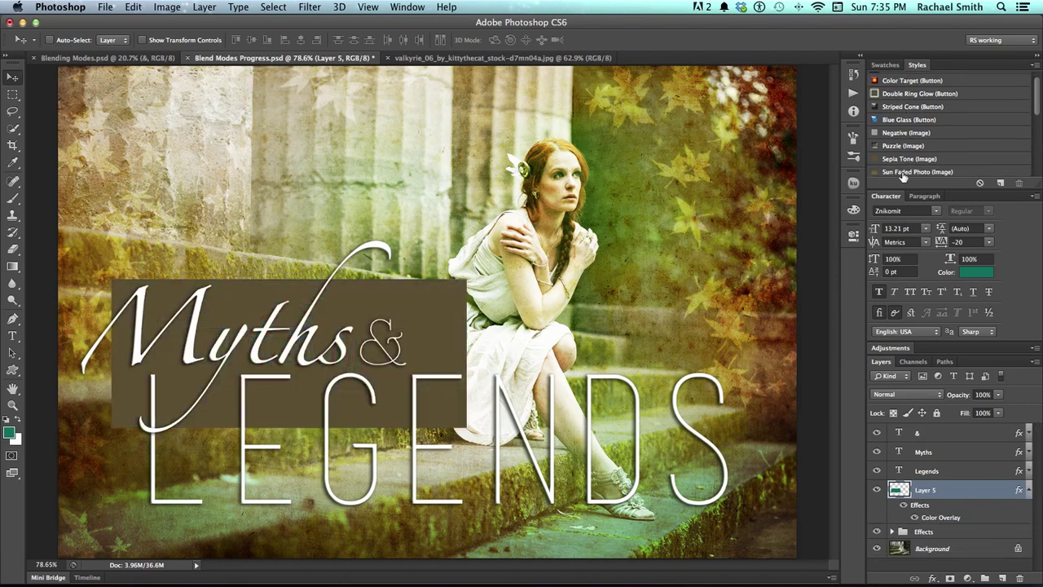
left_click(899, 171)
scroll(901, 159, "up", 1)
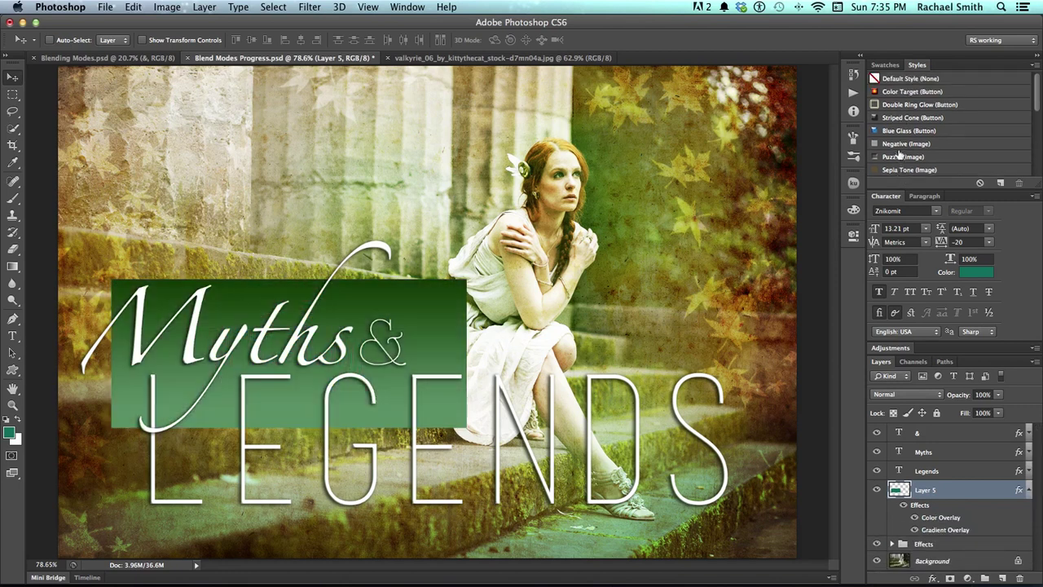
left_click(900, 91)
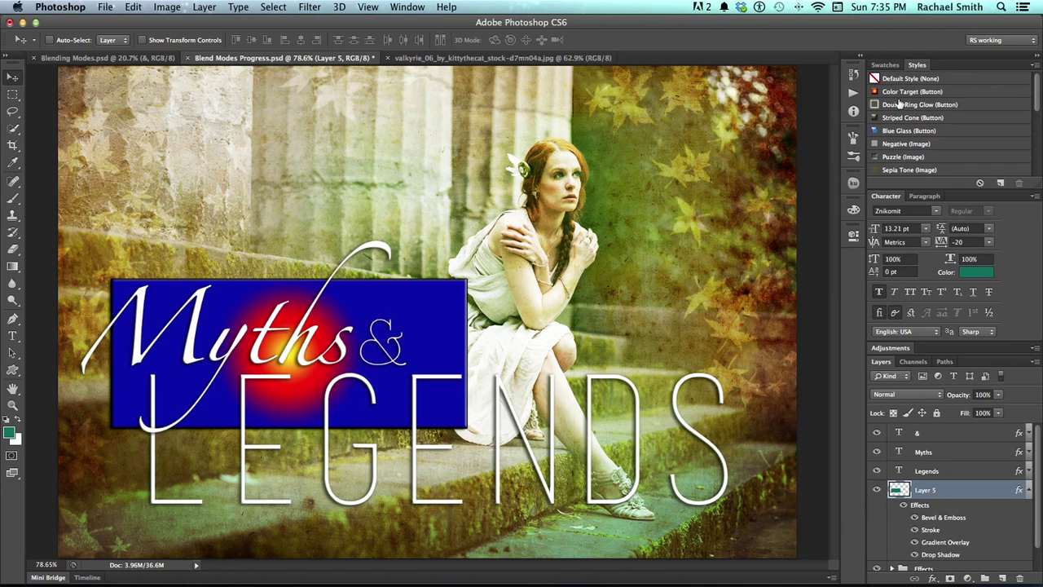
left_click(900, 104)
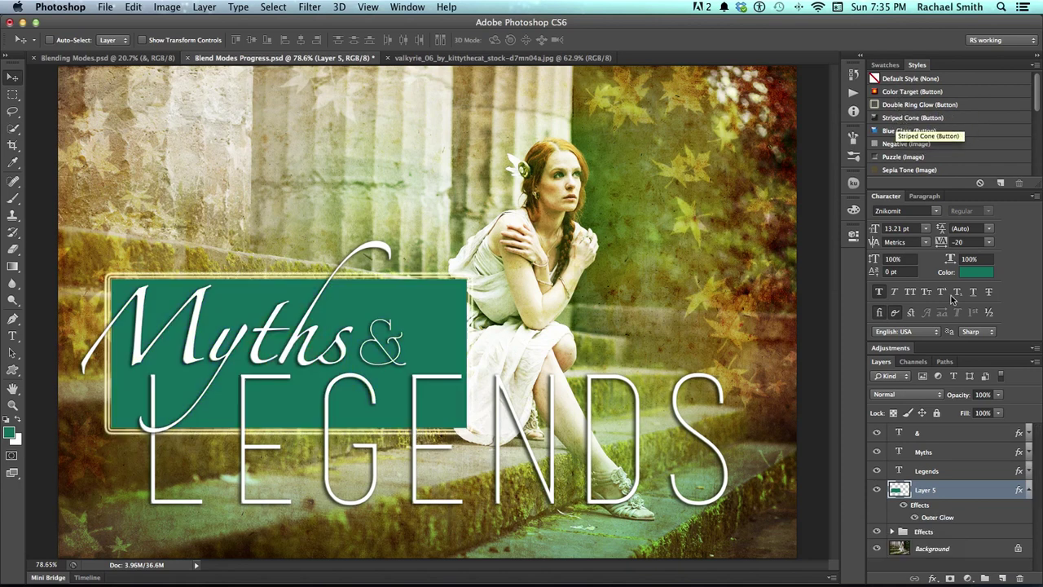
left_click(912, 133)
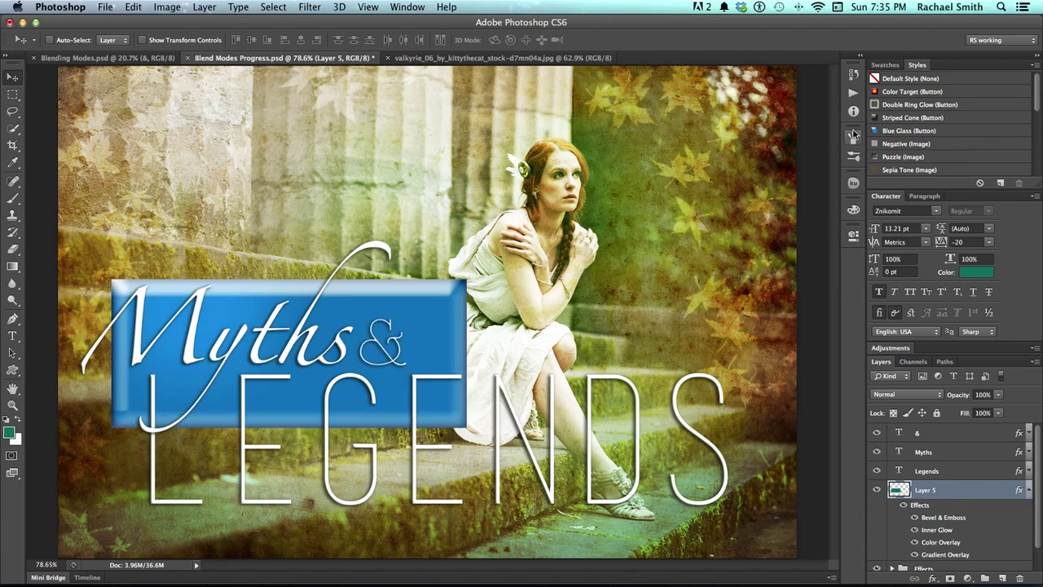
Examine the rectangle's Color Overlay and Gradient Overlay settings in its layer style, including the available overlay blend modes
scroll(950, 497, "down", 2)
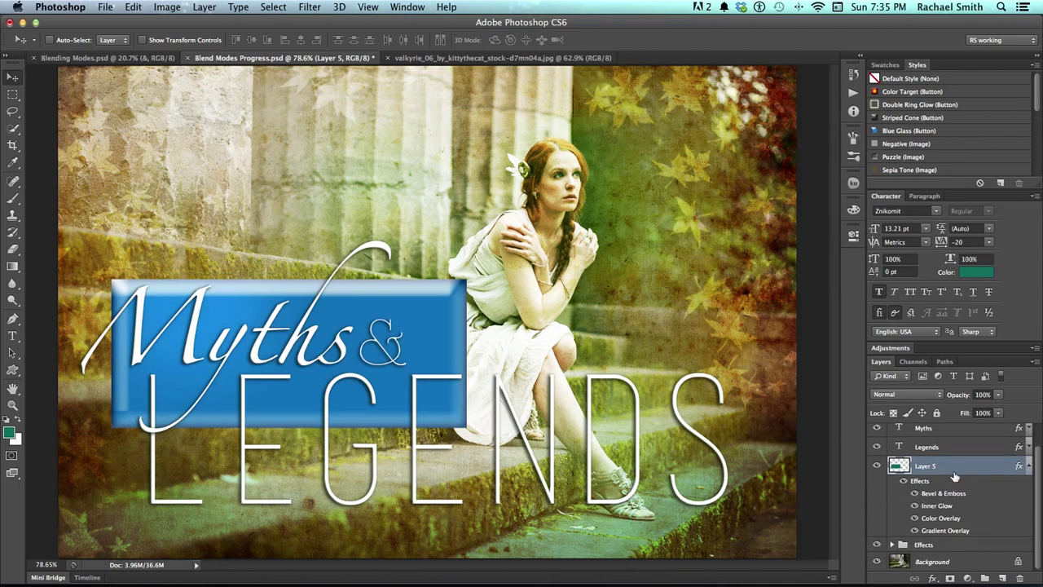
double_click(968, 472)
left_click_drag(697, 192, 540, 118)
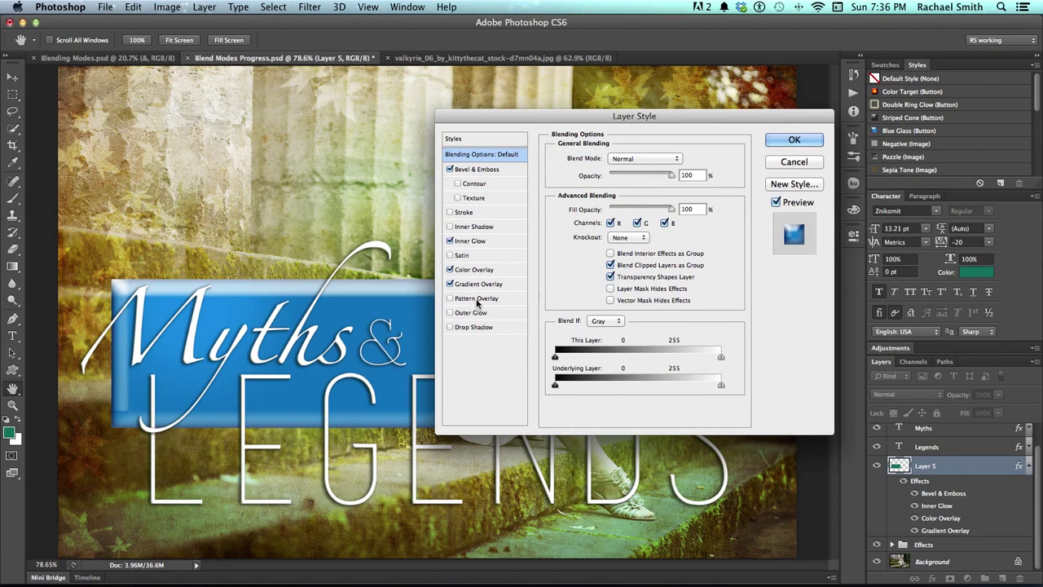
left_click(471, 269)
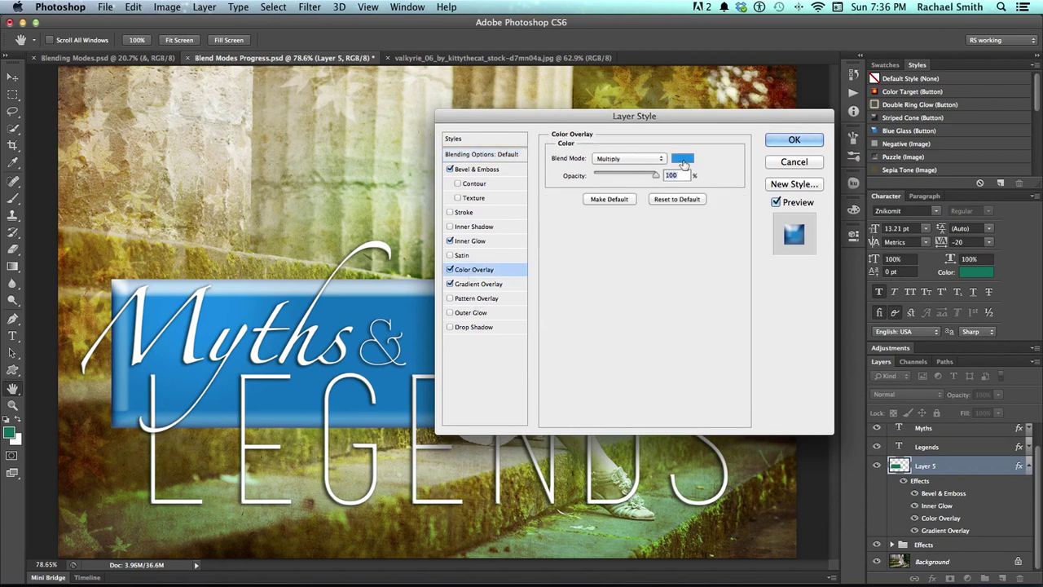
left_click(645, 160)
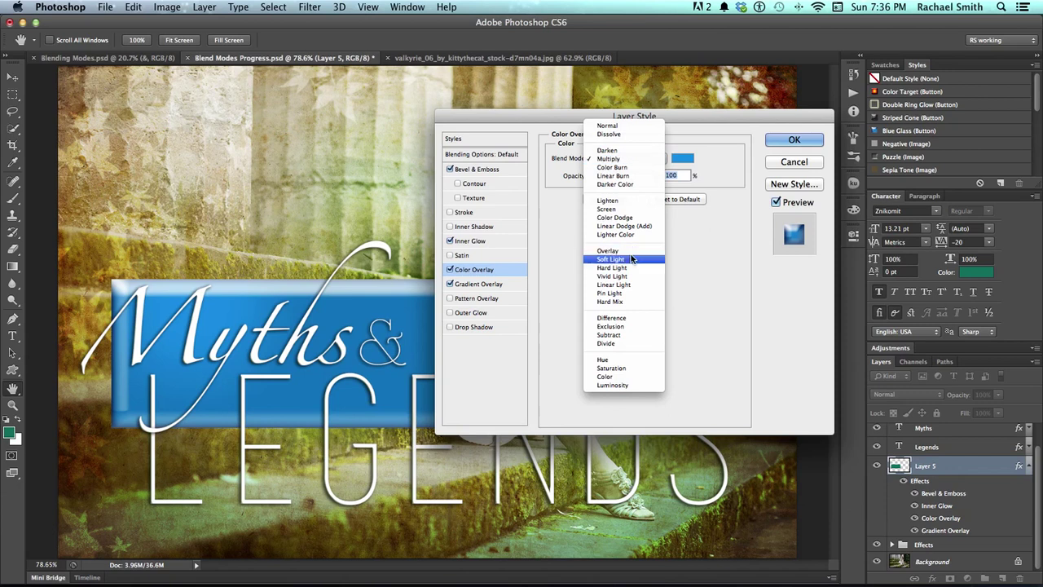
left_click(611, 158)
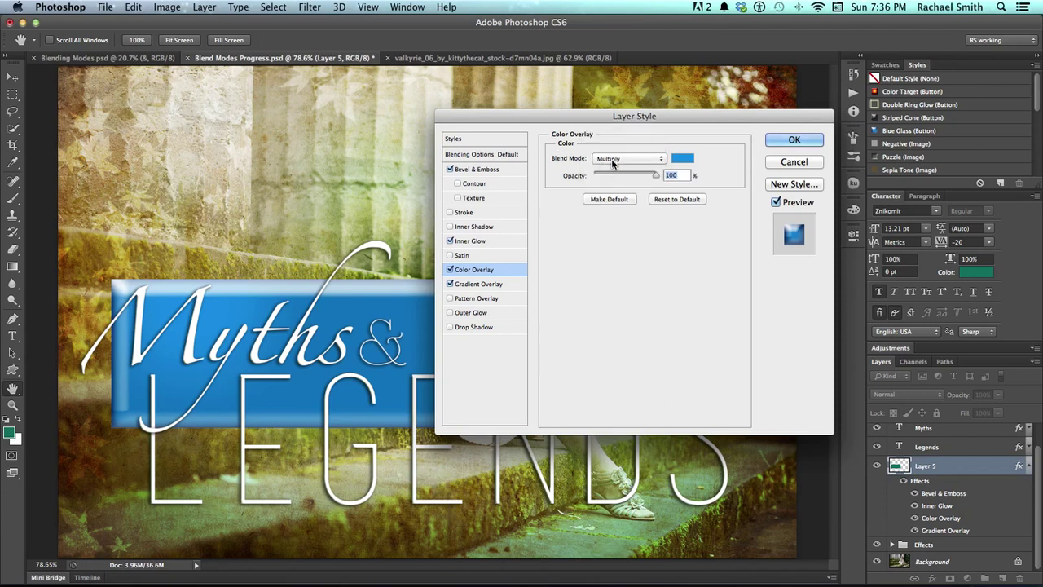
left_click(477, 283)
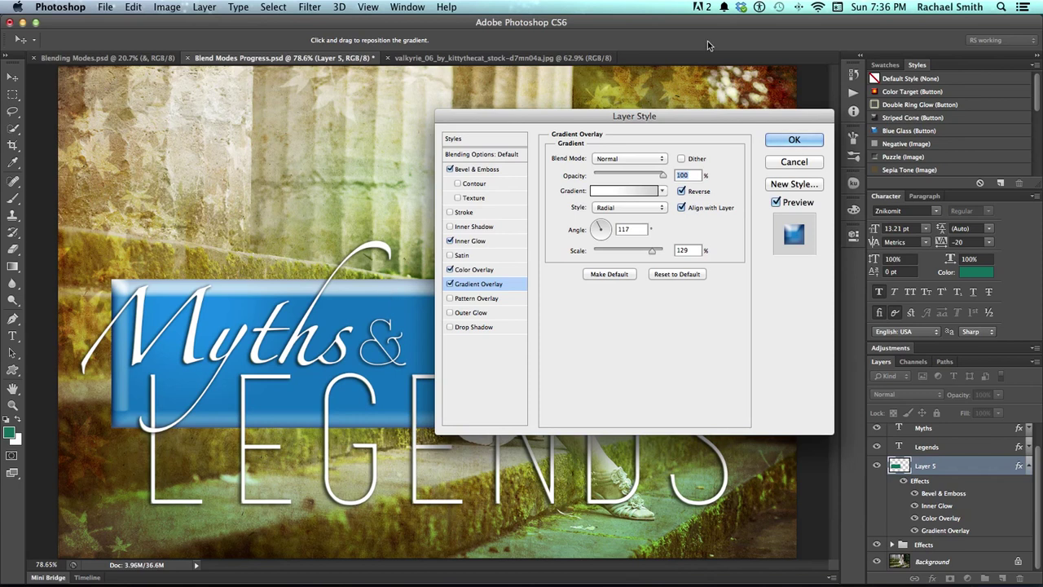
left_click(785, 139)
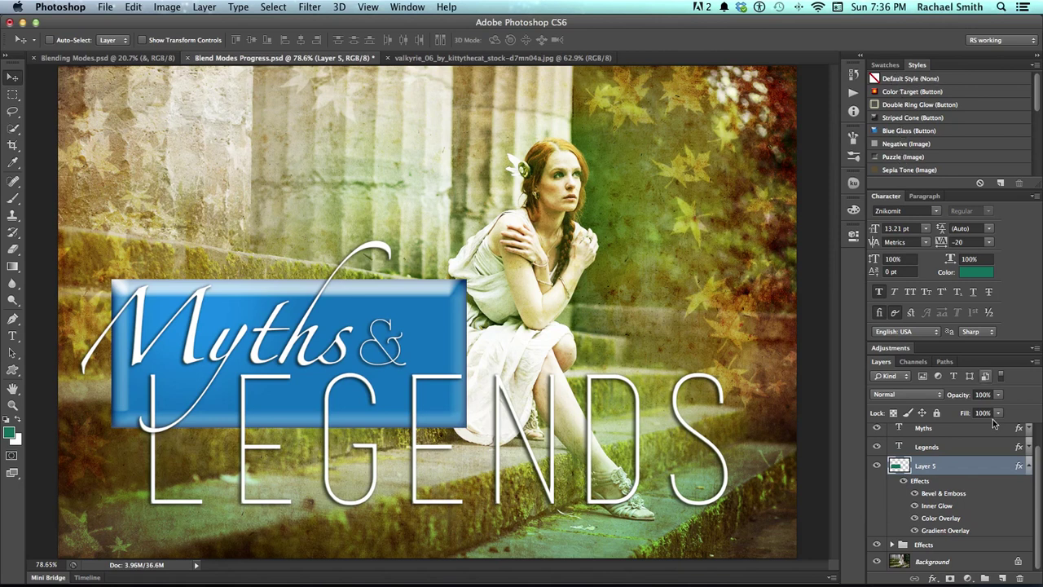
Clear the layer style from the rectangle on Layer 5 and set the layer's blend mode to Darken
right_click(969, 467)
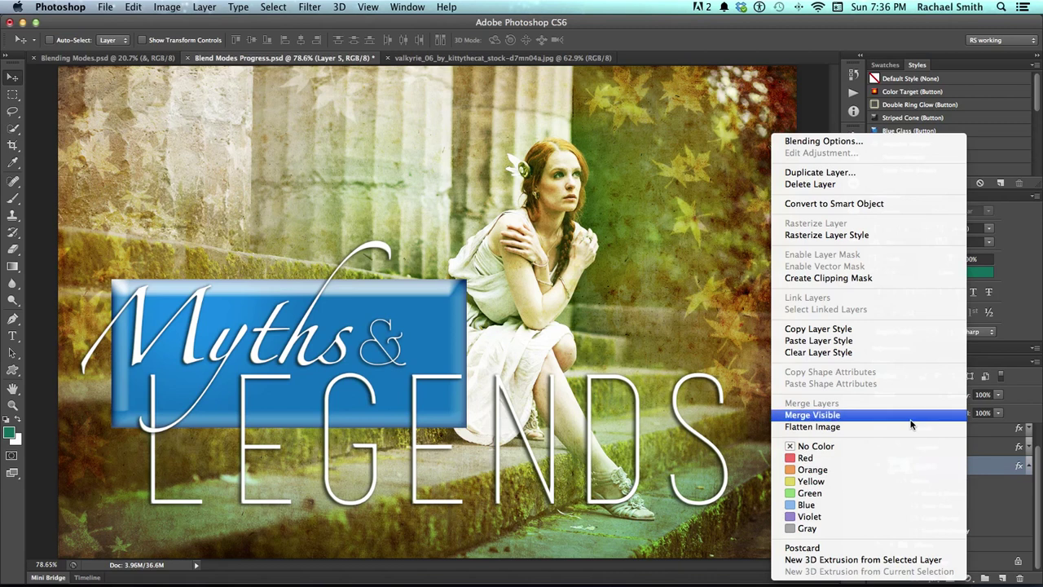
left_click(898, 351)
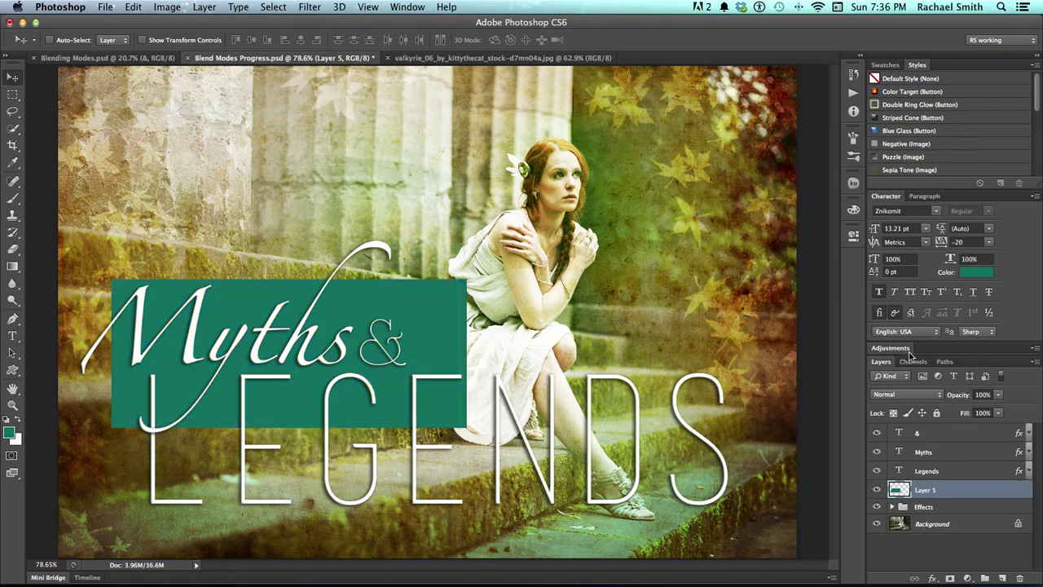
left_click(907, 393)
left_click(908, 419)
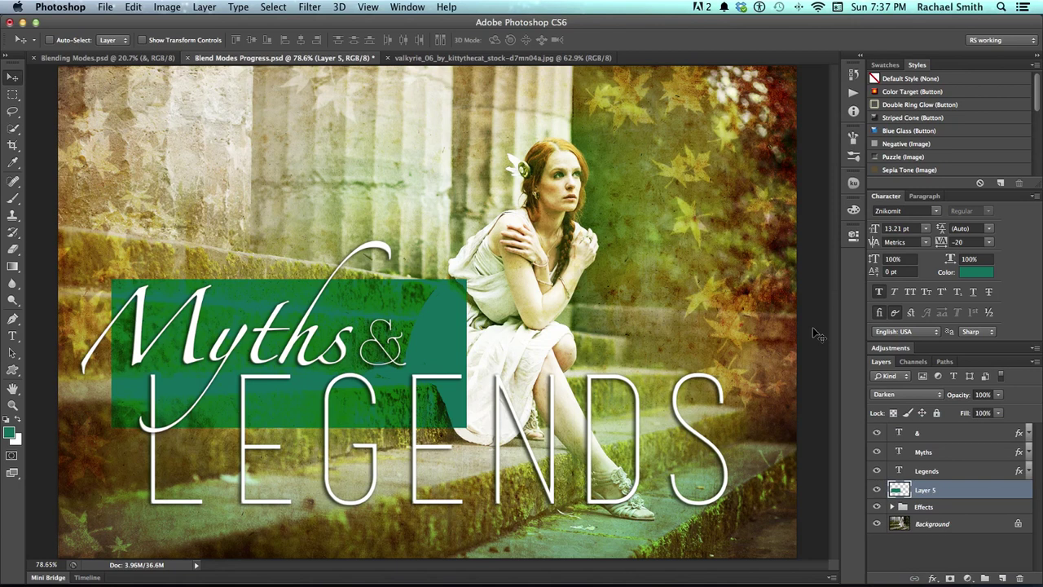
Cycle the green rectangle's layer through the blend modes one by one to compare them, stopping at Multiply
key("shift+plus")
key("shift+plus")
key("shift+plus")
key("shift+plus")
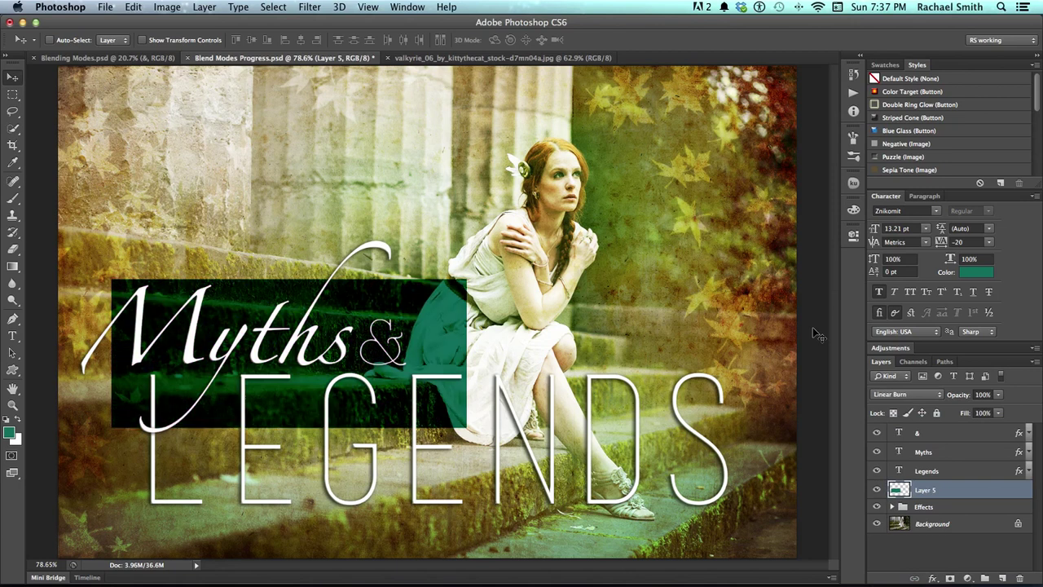
key("shift+plus")
key("shift+plus")
key("shift+plus")
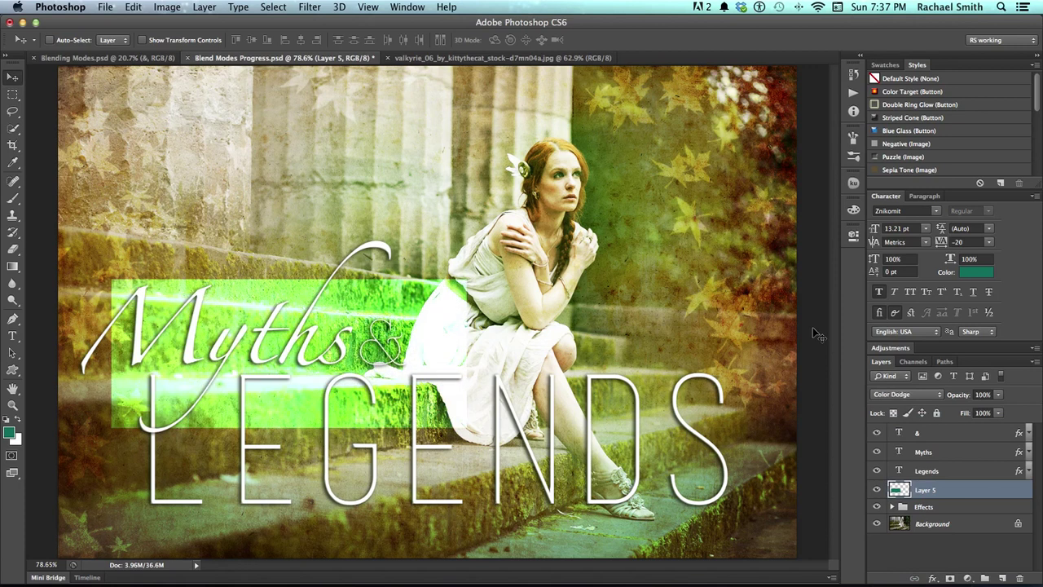
key("shift+plus")
key("shift+plus")
key("shift+plus")
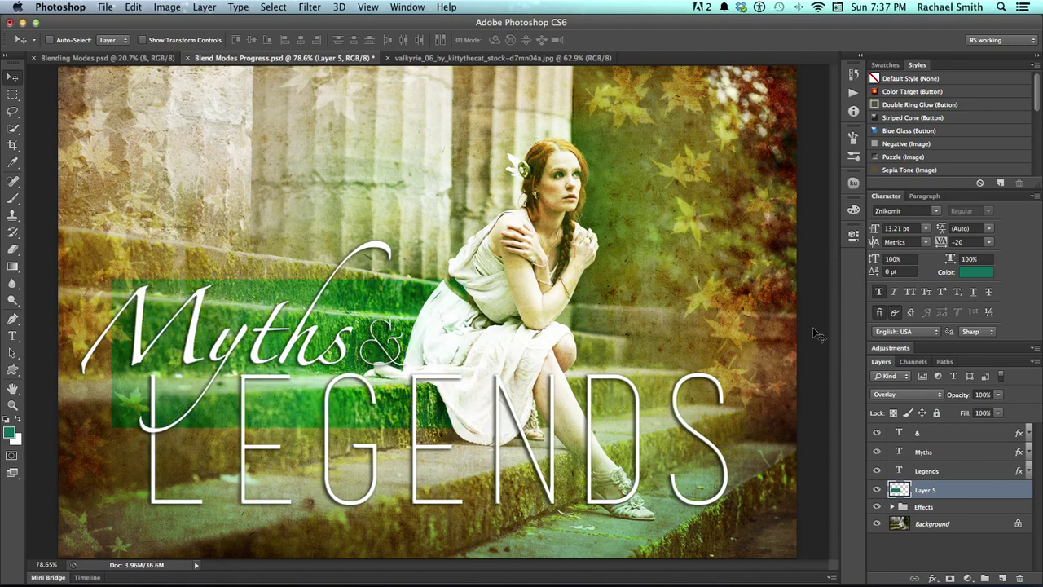
key("shift+plus")
key("shift+plus")
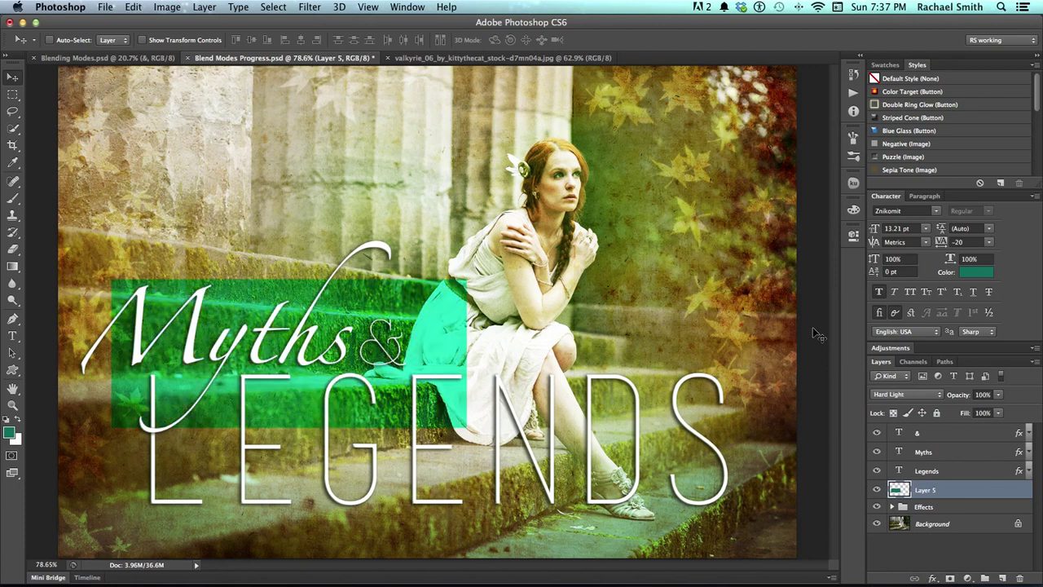
key("shift+plus")
key("shift+plus")
key("shift+plus")
key("shift+plus")
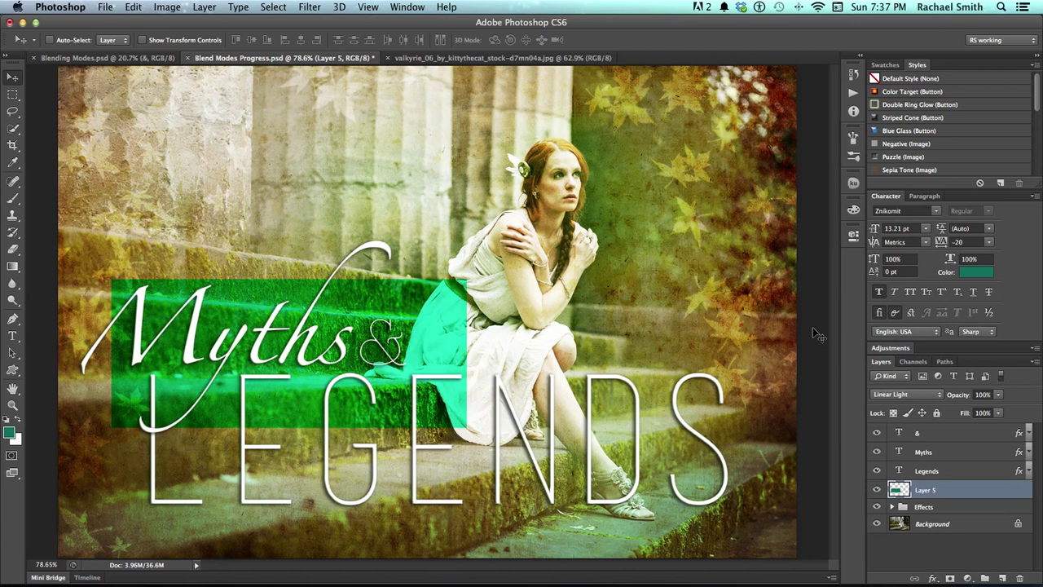
key("shift+plus")
key("shift+plus")
key("shift+plus")
key("shift+plus")
key("shift+plus")
key("shift+plus")
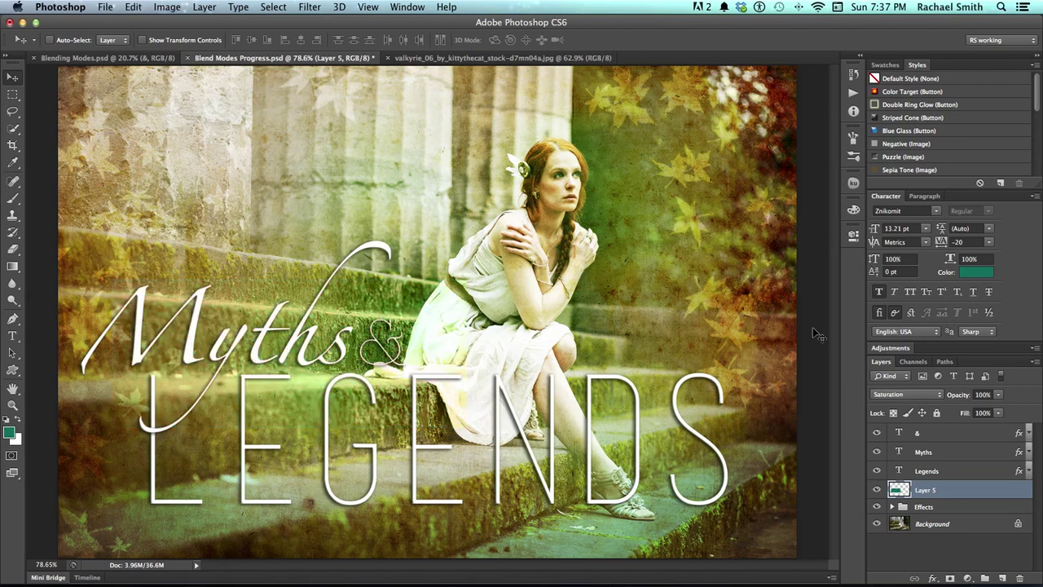
key("shift+plus")
key("shift+plus")
key("shift+plus")
key("shift+plus")
key("shift+plus")
key("shift+plus")
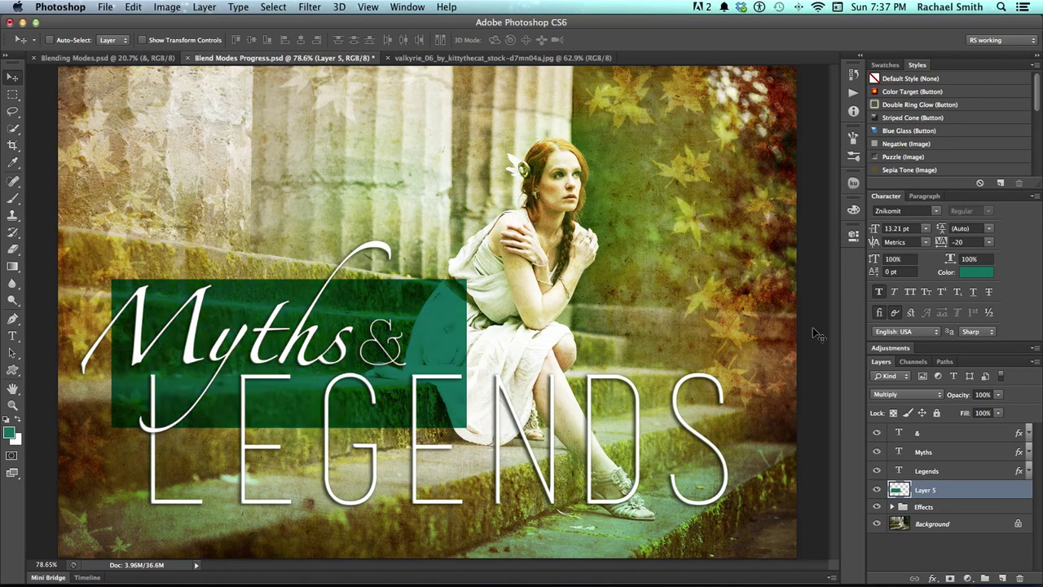
Delete the green rectangle's layer and save the document
key("BackSpace")
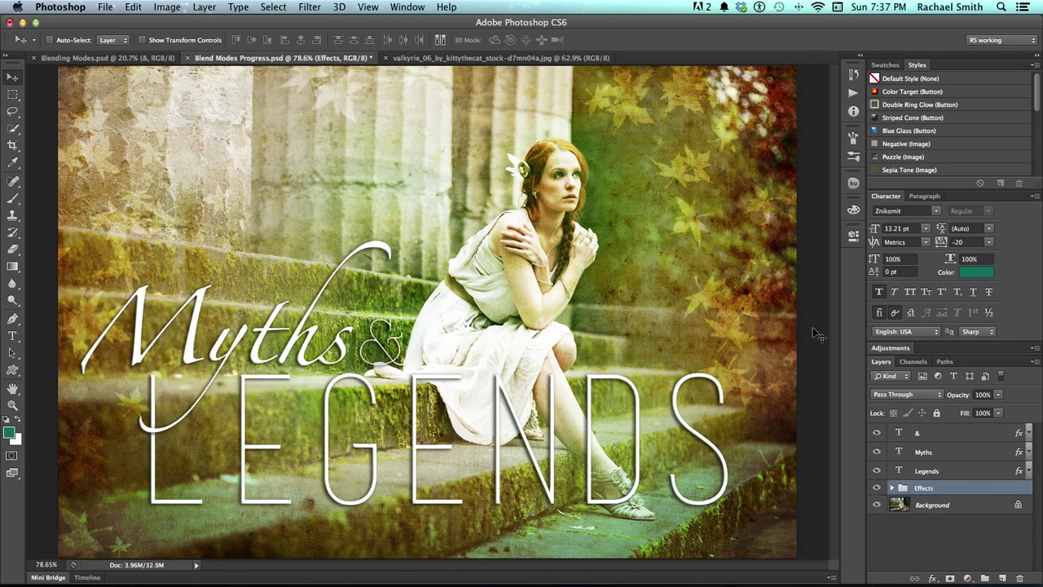
key("super+s")
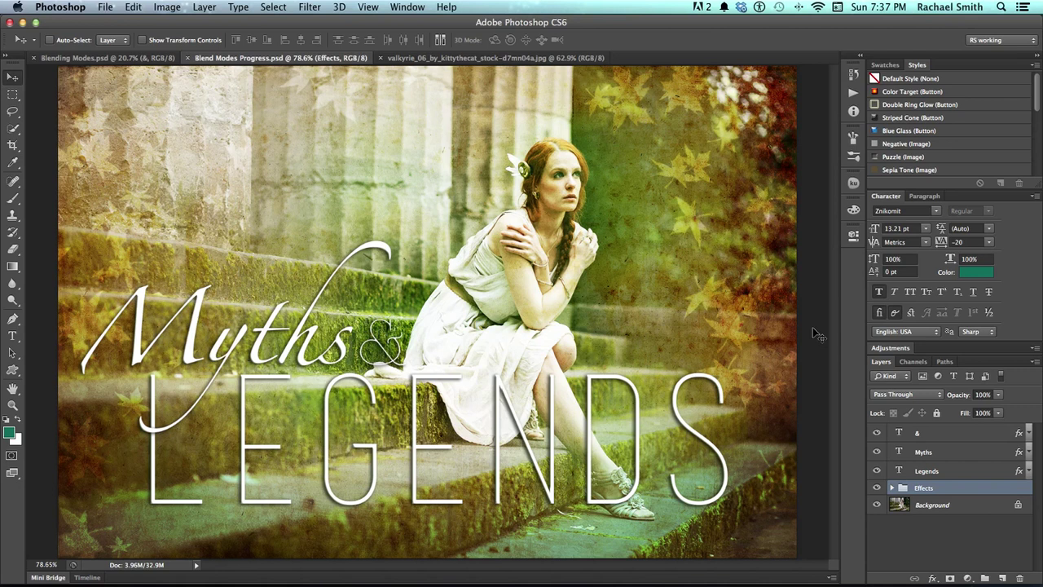
Save a JPEG copy of the artwork as Blend Modes Progress.jpg in the 05 Brushes folder with the sRGB colour profile embedded
left_click(106, 7)
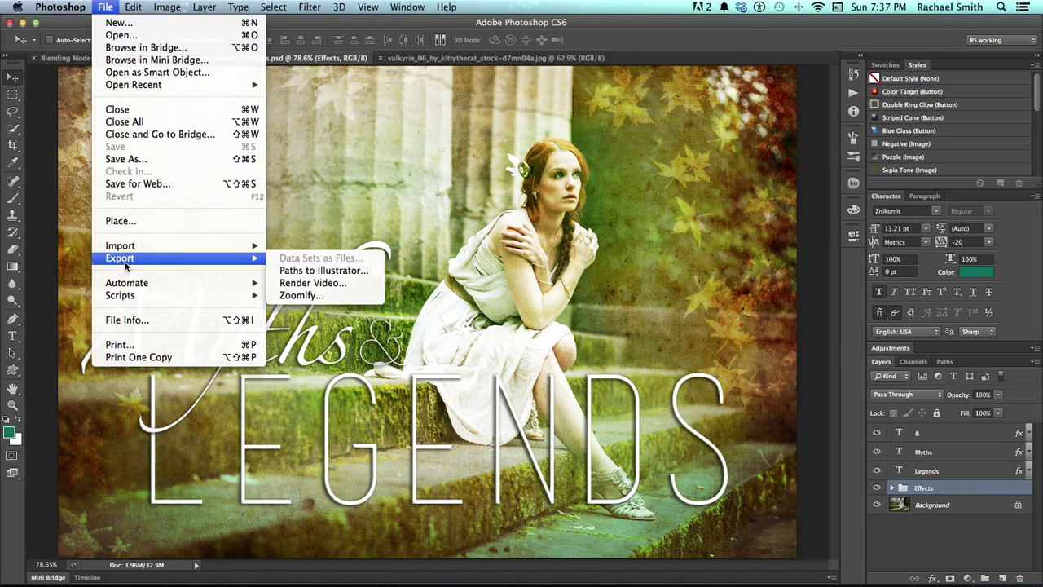
mouse_move(81, 5)
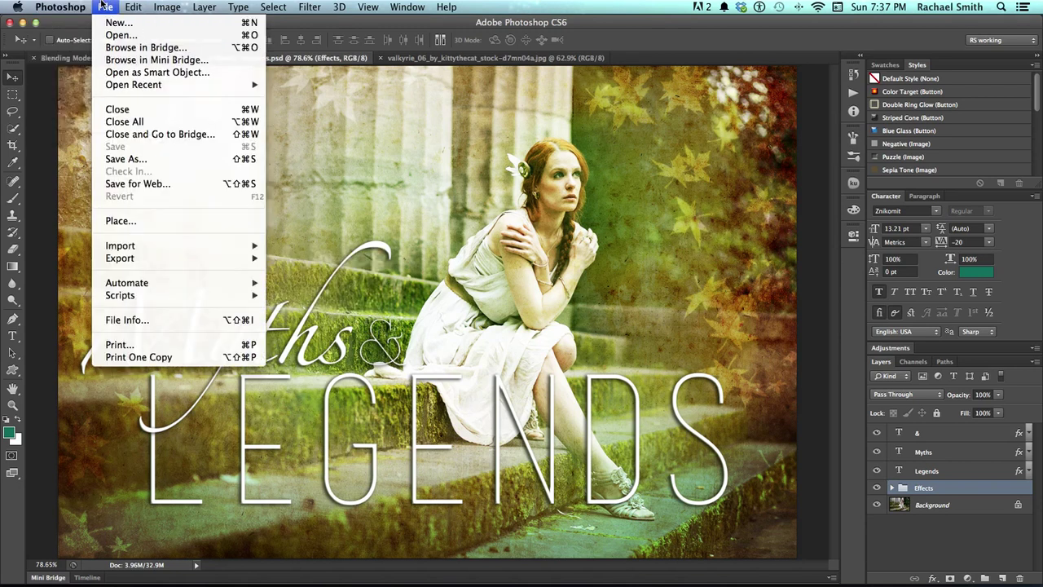
left_click(126, 159)
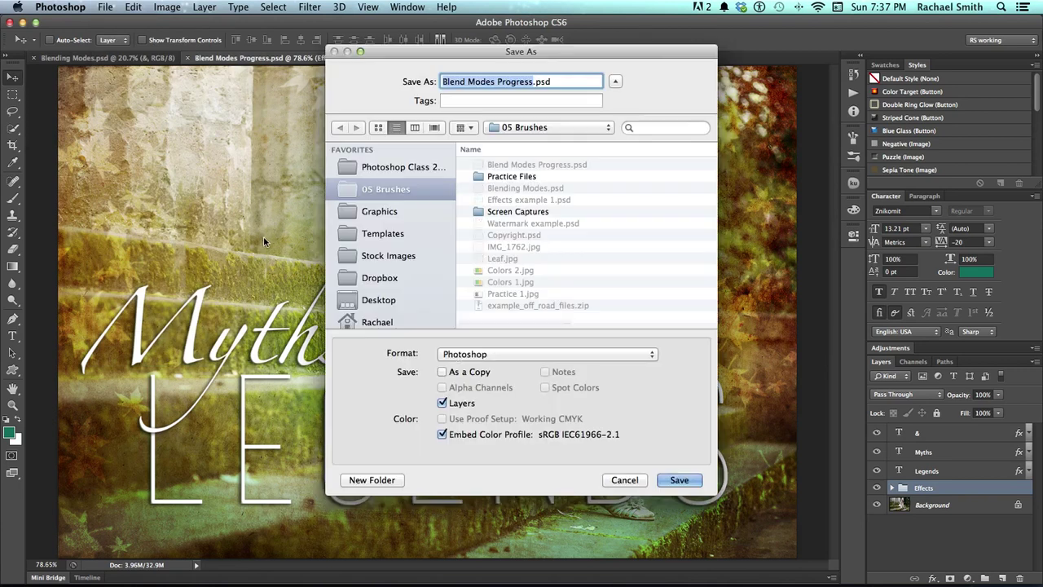
left_click(522, 353)
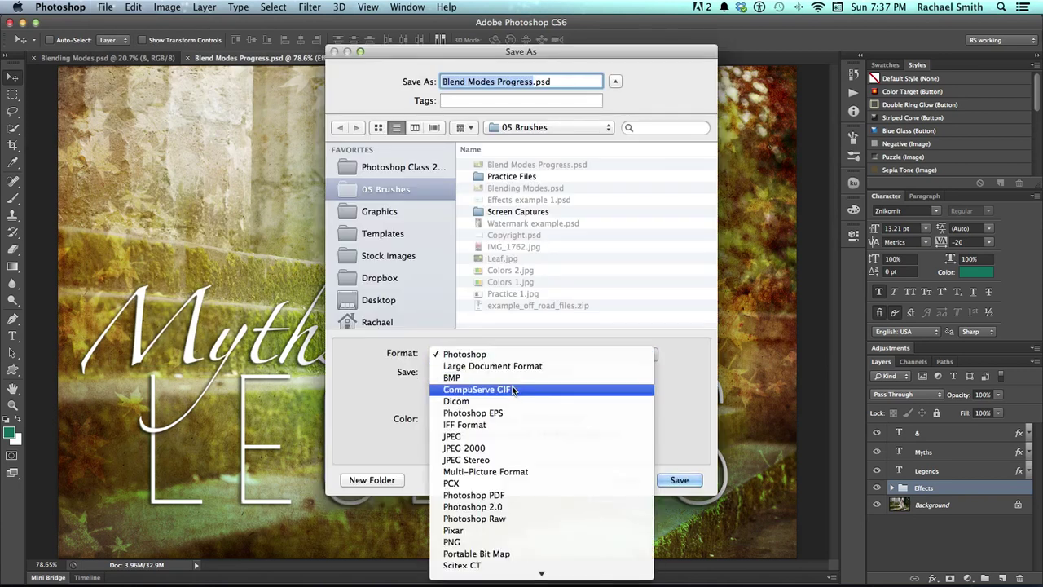
left_click(517, 437)
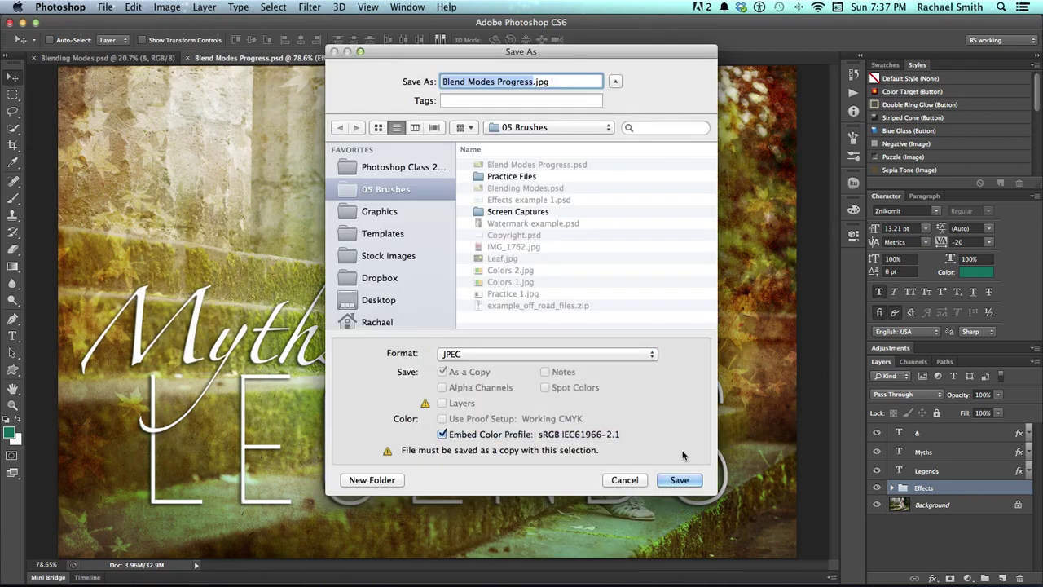
left_click(683, 482)
left_click(710, 200)
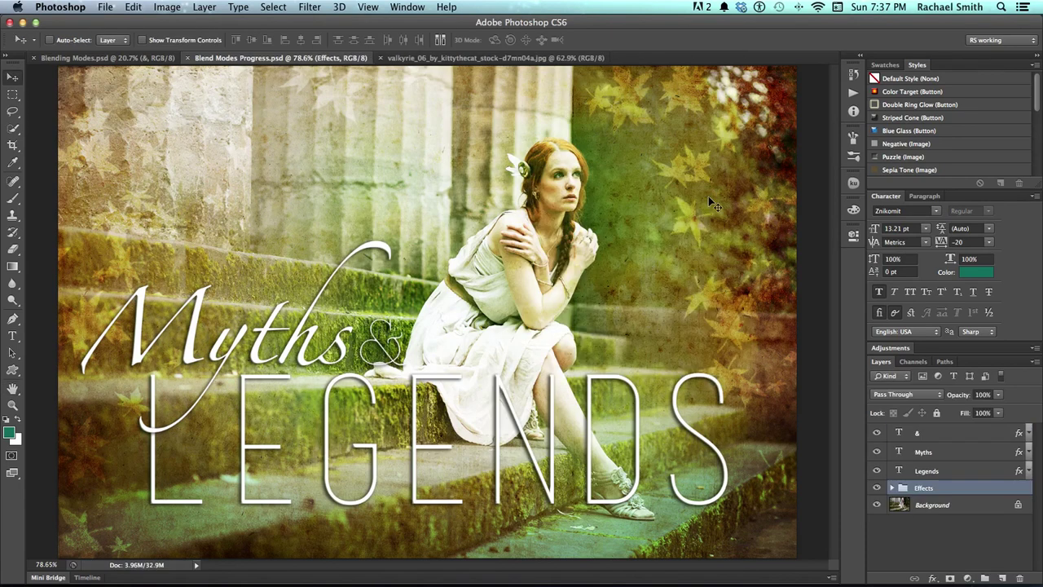